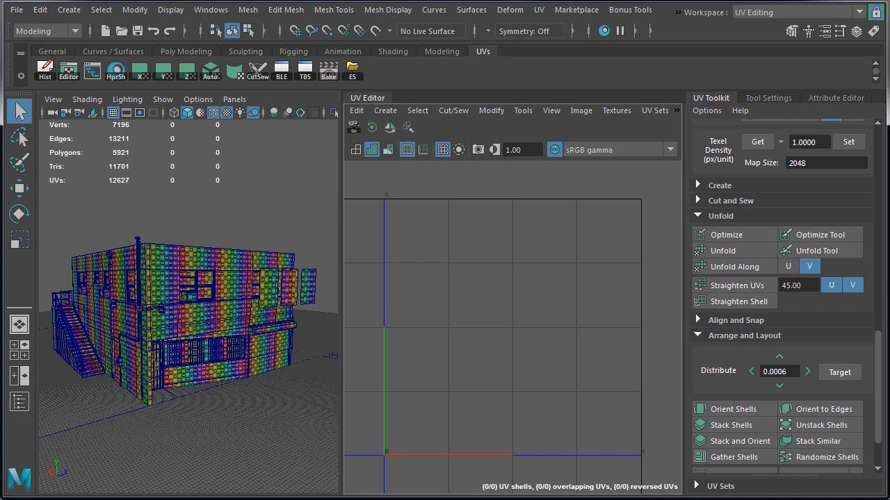
Select all the metal railing pieces of the exterior staircase and isolate them in the viewport
alt+drag(103, 324, 175, 334)
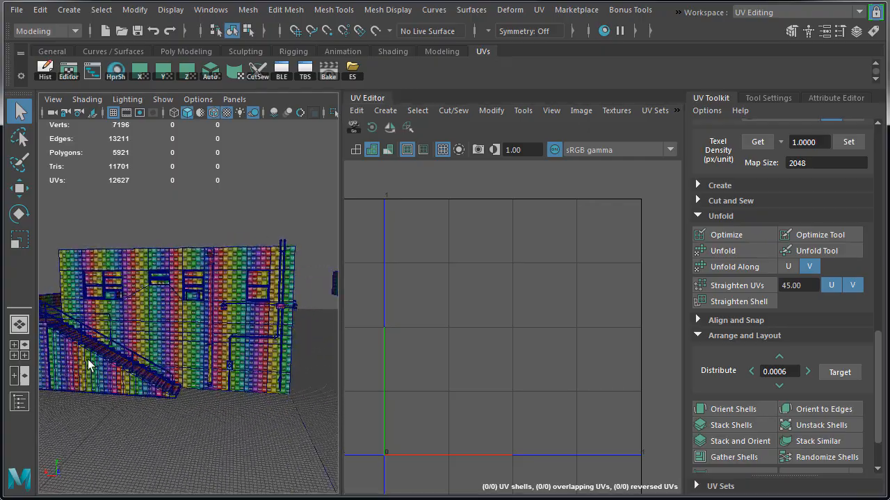
alt+right_drag(92, 366, 159, 373)
scroll(160, 373, up, 6)
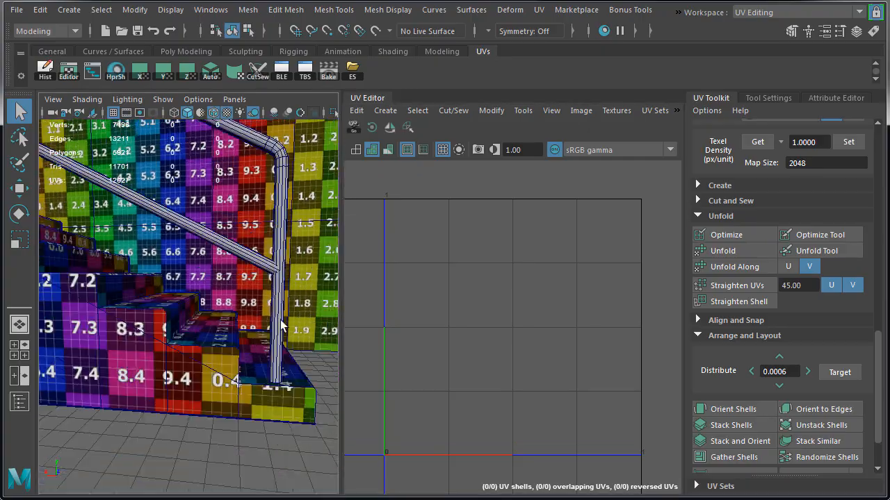
click(229, 289)
alt+drag(229, 288, 173, 289)
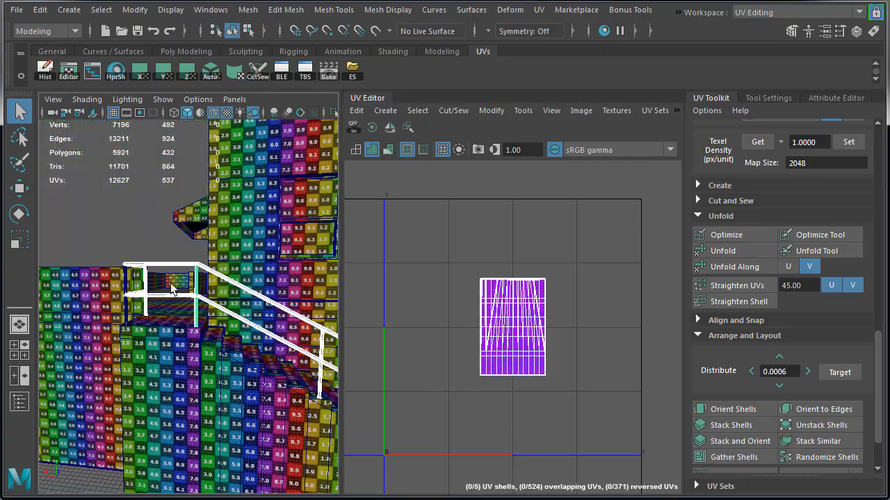
right_drag(187, 122, 277, 493)
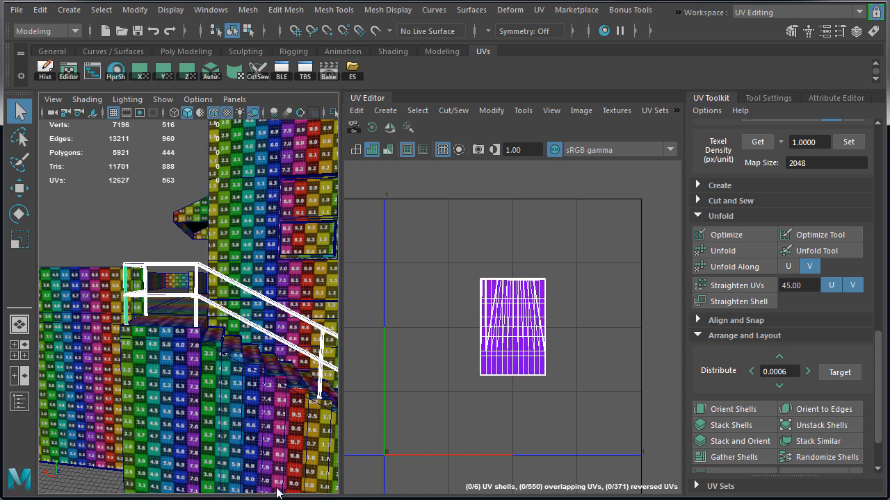
key(ctrl+1)
alt+drag(164, 321, 234, 326)
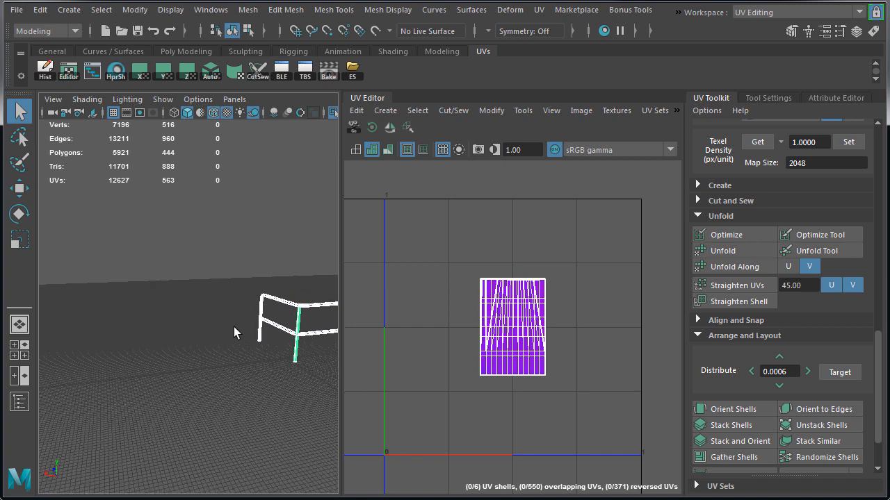
key(f)
alt+drag(162, 327, 190, 301)
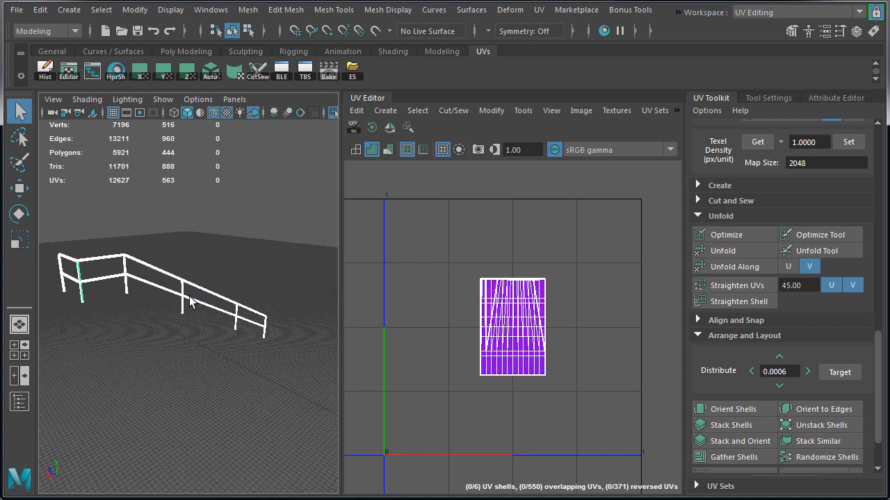
Apply a Y-axis planar UV projection to all faces of the railing's upper handrail, including its end posts
click(161, 275)
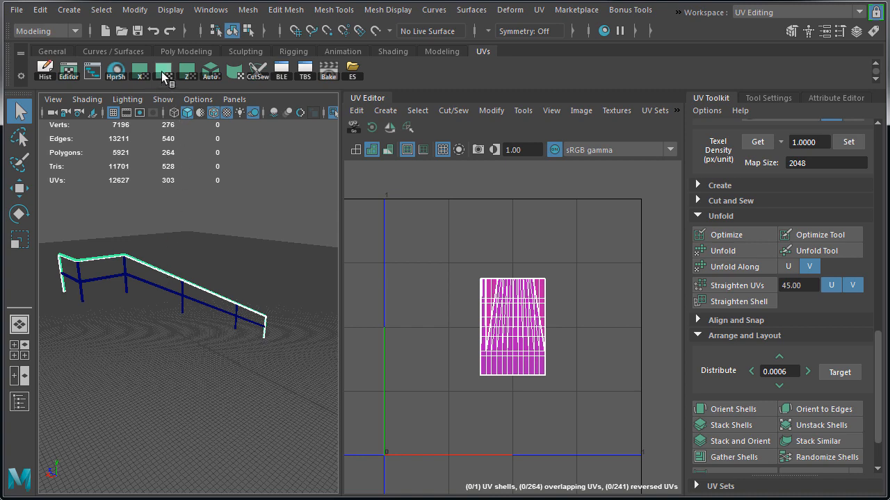
right_click(154, 198)
right_drag(154, 198, 158, 236)
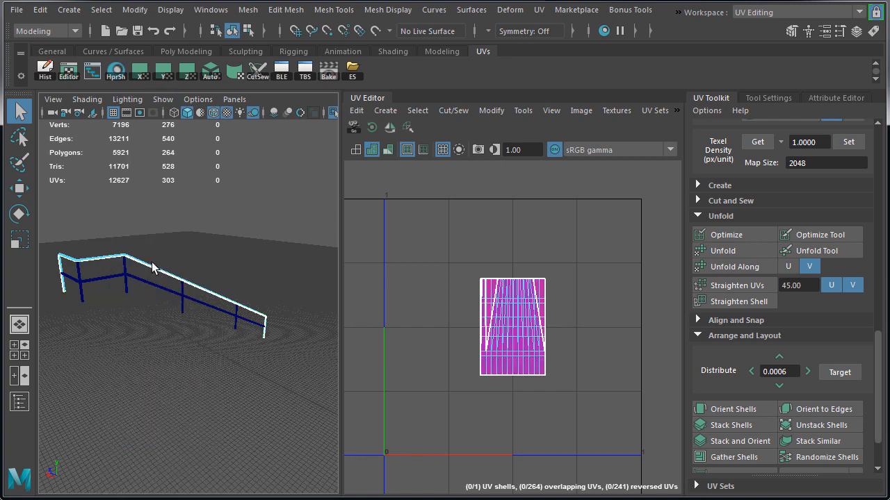
double_click(153, 268)
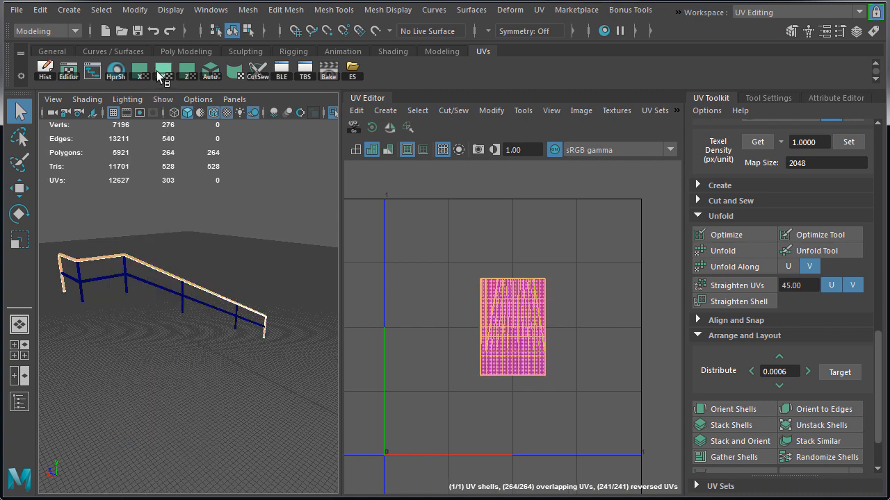
click(159, 70)
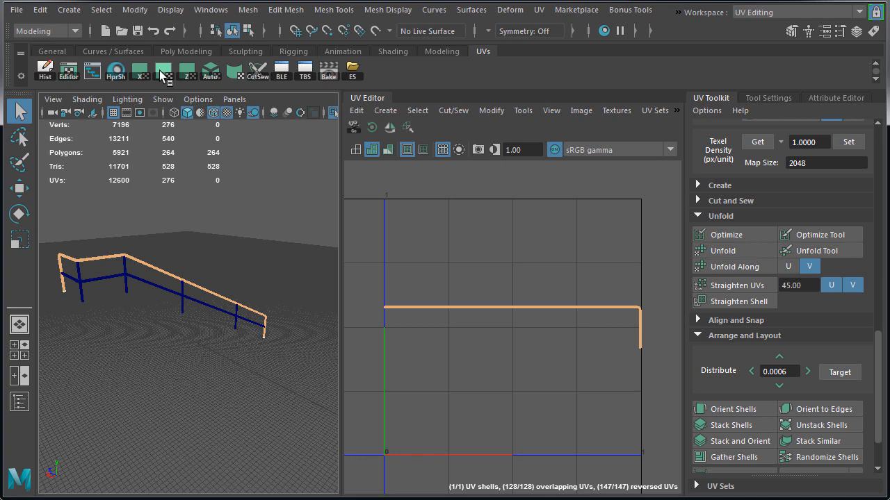
Cut the UVs along the edge loop just below the handrail's bend at the landing-side end post
mouse_move(97, 254)
alt+mouse_down()
mouse_move(119, 249)
mouse_move(111, 261)
alt+mouse_up()
alt+right_drag(90, 259, 148, 274)
alt+middle_drag(149, 273, 208, 322)
alt+right_drag(133, 306, 165, 315)
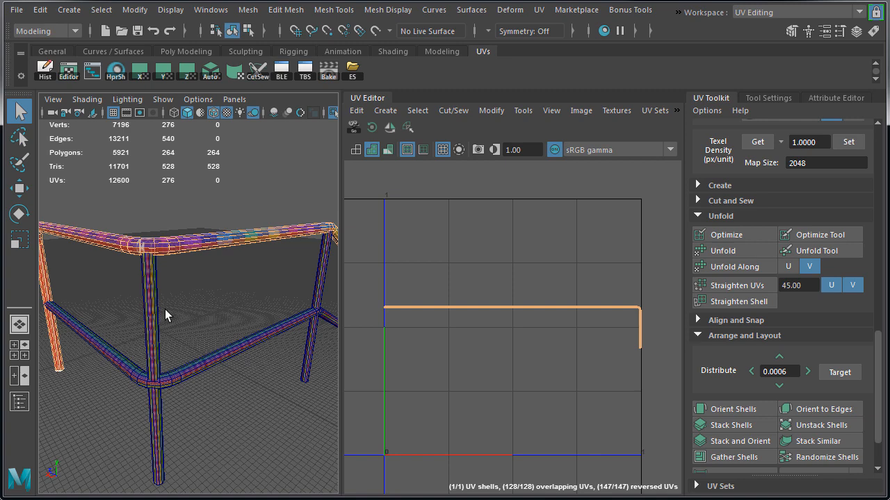
alt+drag(157, 308, 174, 309)
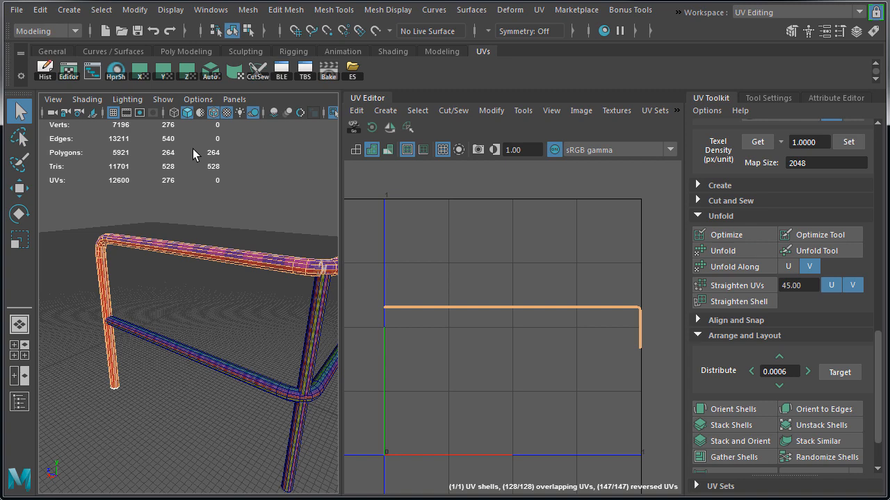
right_drag(192, 149, 263, 129)
alt+right_drag(91, 255, 139, 287)
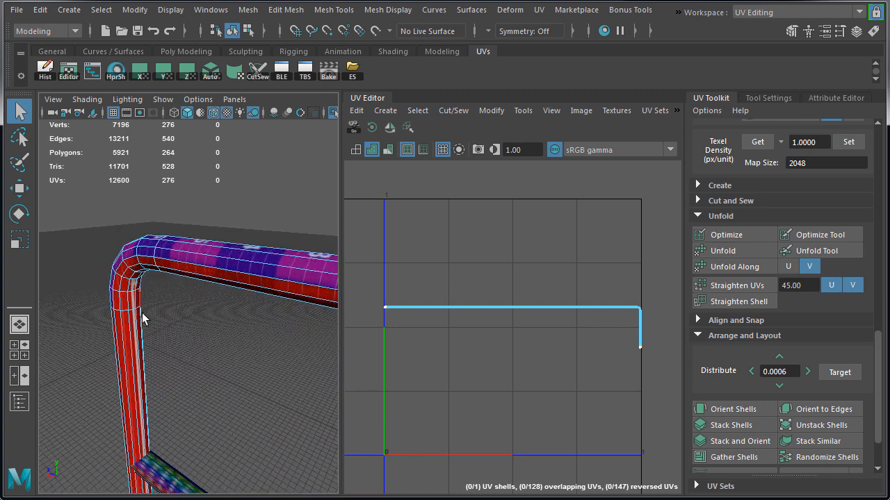
double_click(132, 310)
shift+right_drag(481, 204, 444, 228)
Cut the handrail UVs at the edge loops where the sloped section begins and below the bend of the far end post
alt+drag(237, 312, 167, 285)
shift+right_drag(461, 197, 438, 225)
alt+drag(230, 278, 213, 322)
alt+middle_drag(213, 322, 150, 271)
alt+right_drag(150, 271, 230, 347)
right_click(441, 246)
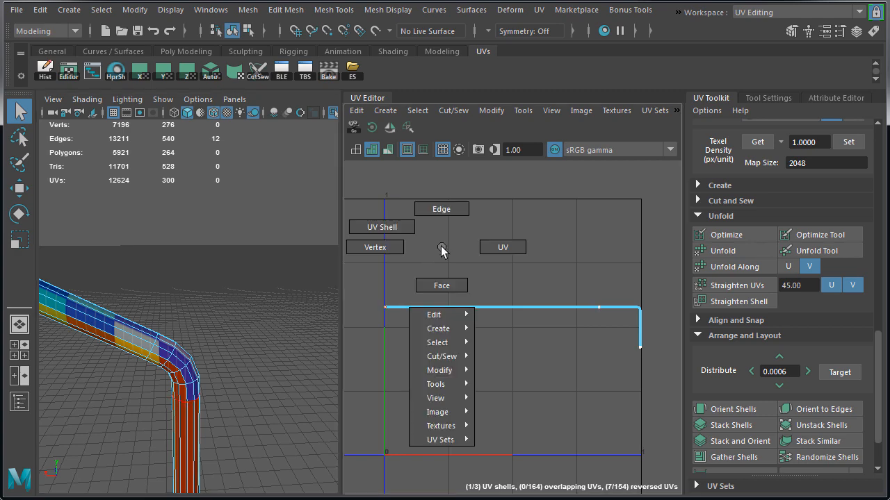
shift+right_drag(440, 246, 412, 265)
alt+right_drag(256, 326, 153, 345)
alt+drag(153, 344, 246, 340)
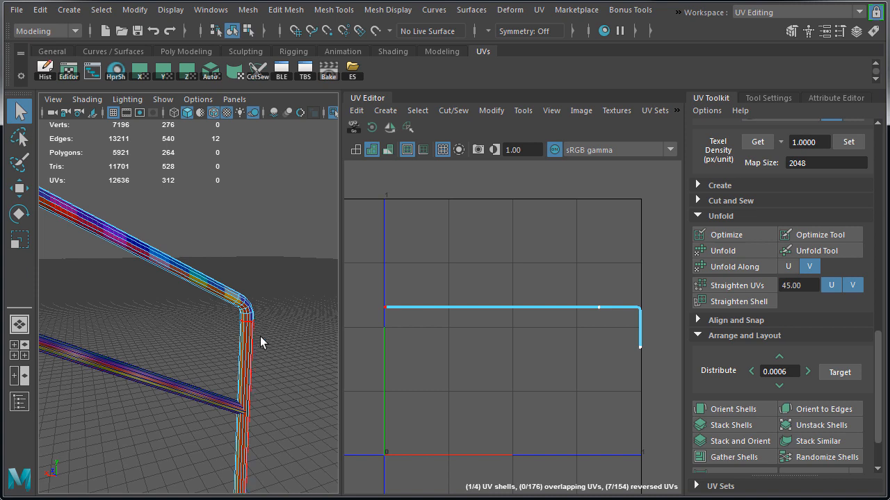
Move the L-shaped corner shell and the long handrail shell upward in UV space to separate them from the end-post shells
right_drag(488, 258, 536, 255)
double_click(606, 308)
key(w)
drag(621, 325, 621, 304)
double_click(591, 306)
drag(493, 309, 491, 275)
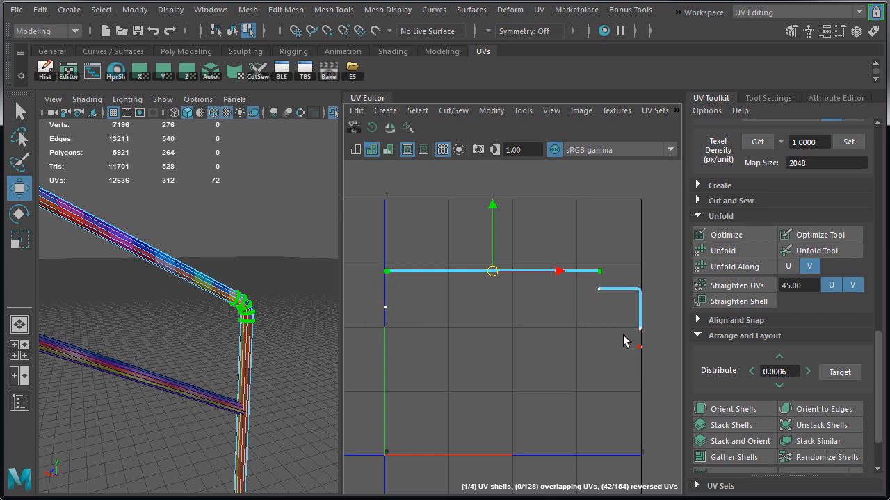
Select the faces of the landing-side end post's shell and apply an X-axis planar UV projection
drag(624, 341, 649, 361)
key(f)
alt+drag(188, 265, 216, 273)
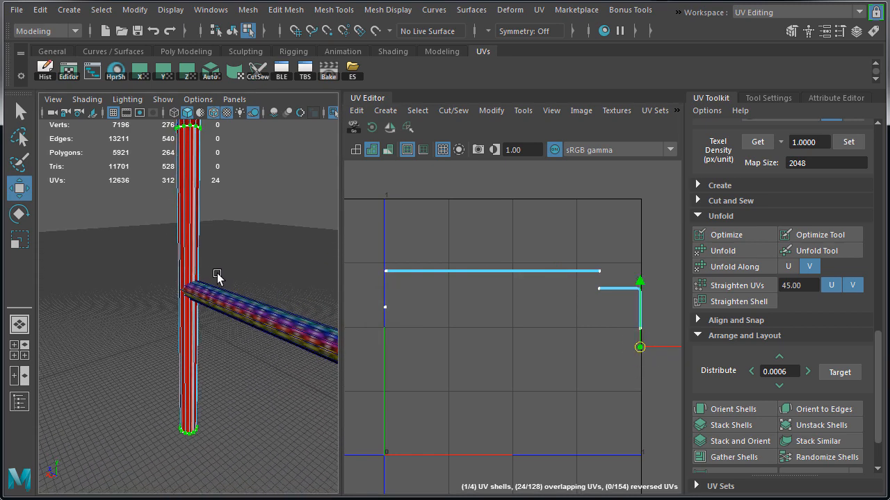
alt+middle_drag(217, 273, 231, 301)
right_drag(257, 251, 258, 289)
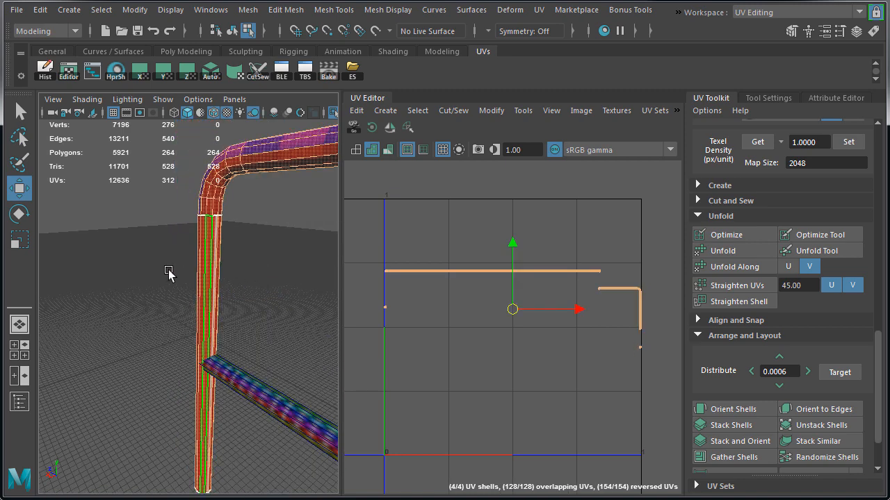
drag(157, 269, 255, 300)
click(141, 73)
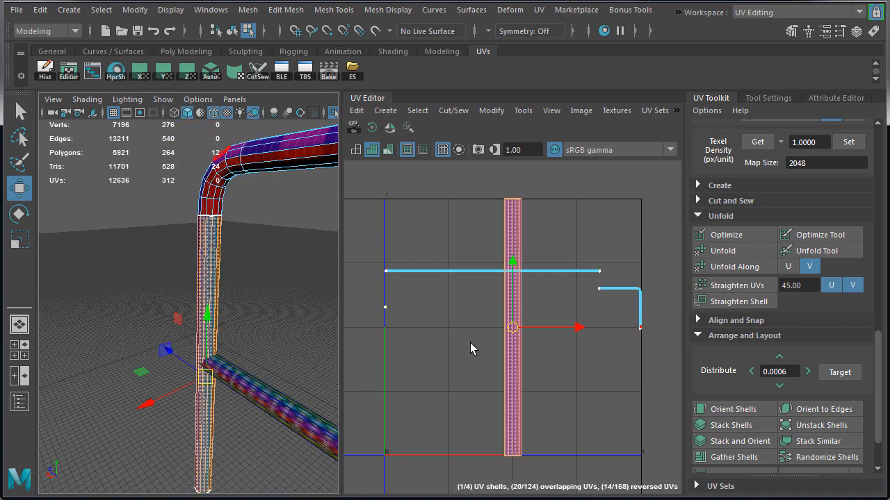
Repeat the X-axis planar UV projection on the end post at the other end of the handrail
drag(377, 298, 410, 325)
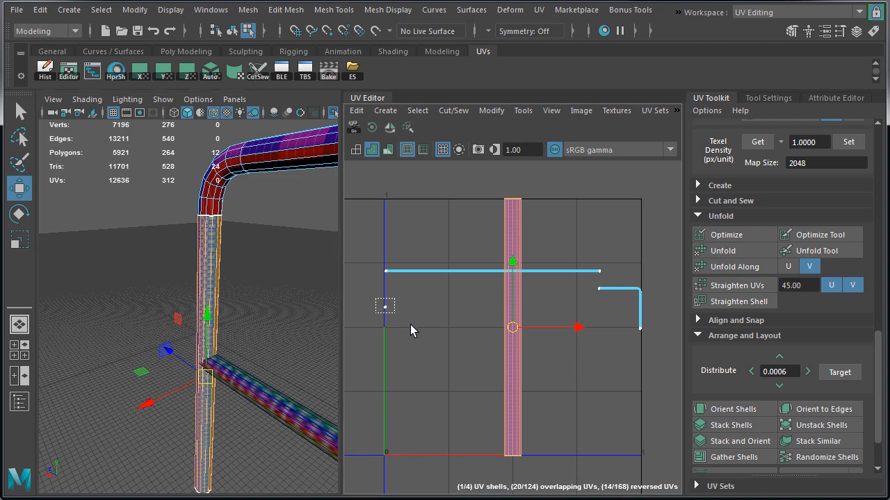
key(f)
alt+drag(220, 291, 178, 294)
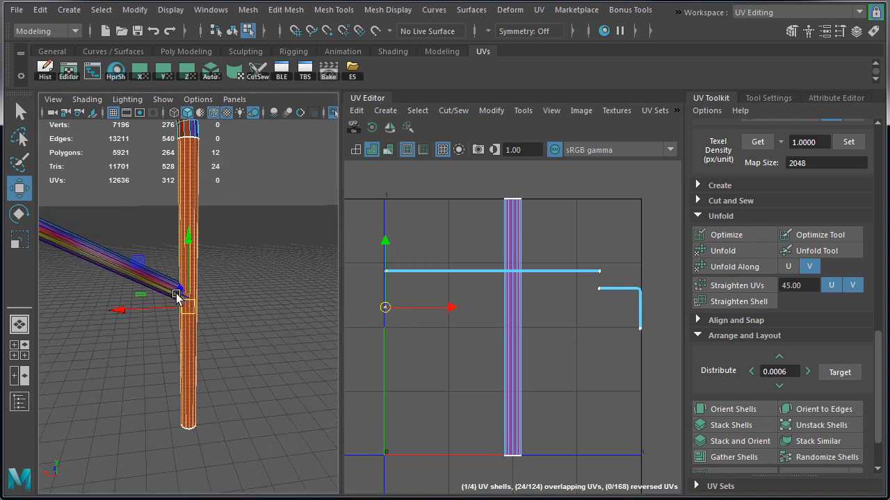
key(g)
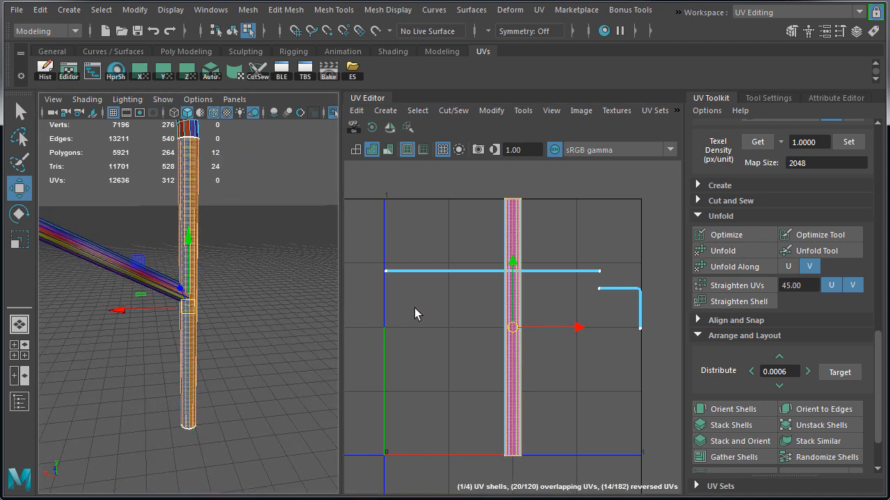
Select the lengthwise edge loop on the inner side of the handrail and cut the UVs along it
alt+drag(257, 263, 286, 344)
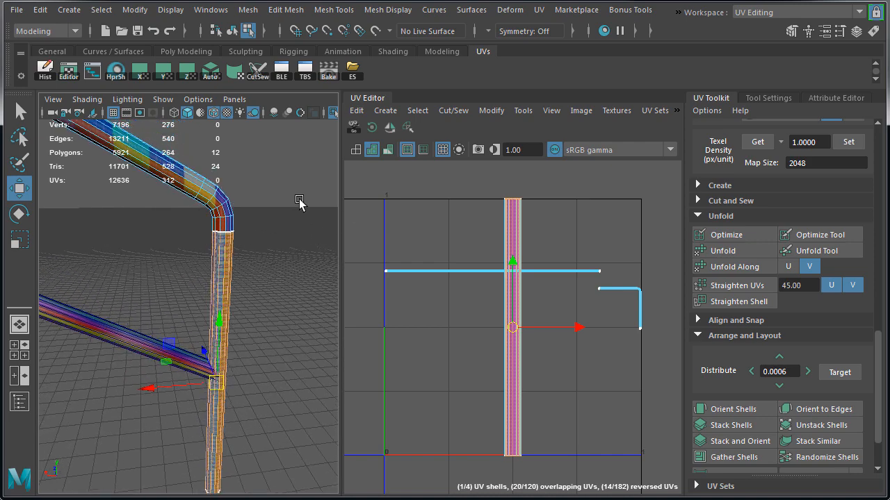
right_drag(299, 199, 297, 178)
alt+drag(262, 192, 310, 196)
alt+right_drag(146, 241, 226, 233)
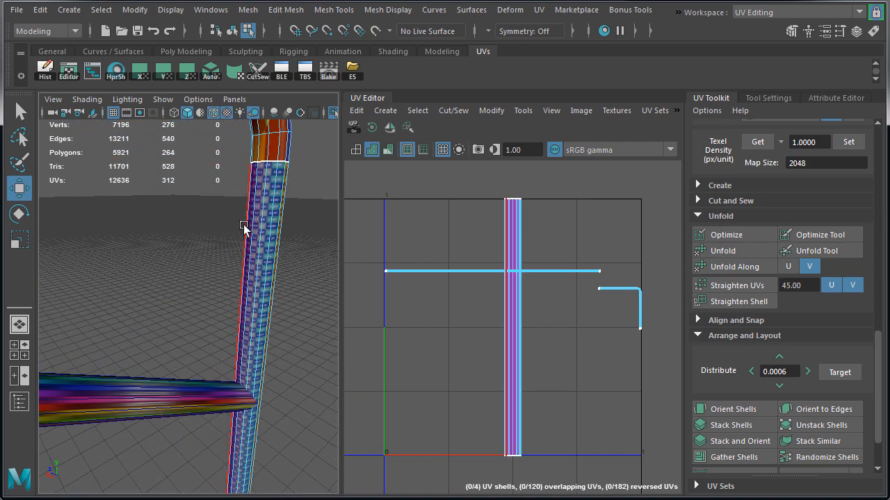
alt+drag(262, 219, 311, 220)
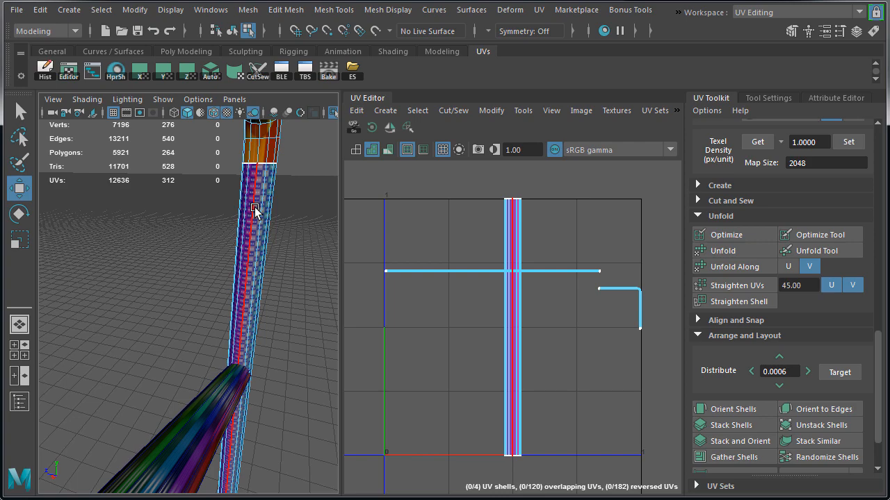
double_click(254, 208)
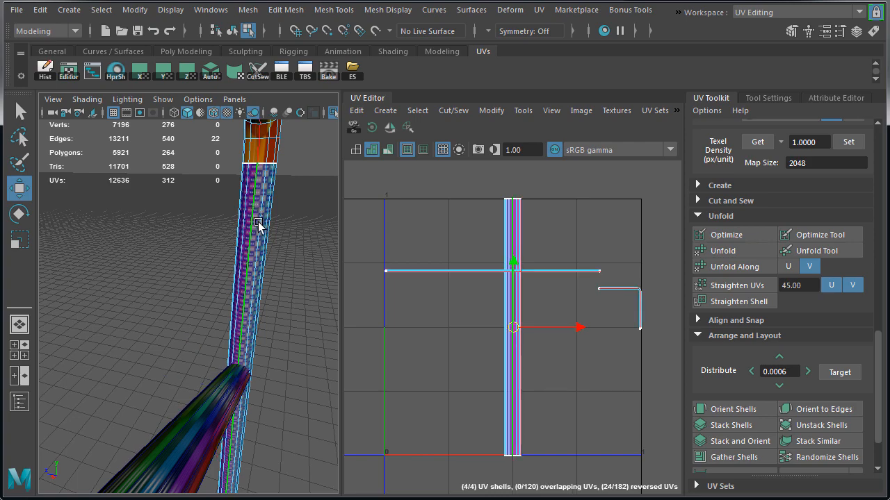
alt+right_drag(267, 245, 106, 275)
alt+middle_drag(107, 275, 191, 297)
mouse_move(191, 296)
alt+mouse_down()
mouse_move(138, 294)
mouse_move(143, 280)
mouse_move(158, 299)
mouse_move(170, 292)
mouse_move(114, 294)
mouse_move(204, 306)
mouse_move(196, 305)
alt+mouse_up()
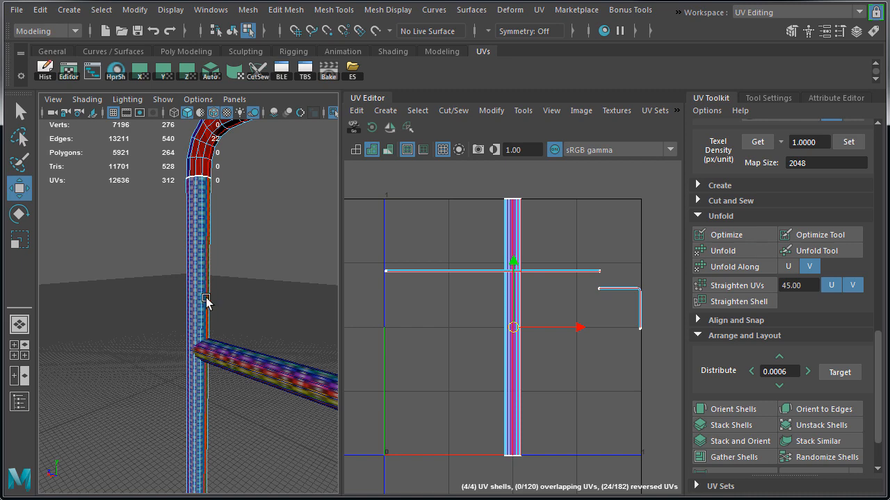
shift+right_drag(405, 217, 332, 239)
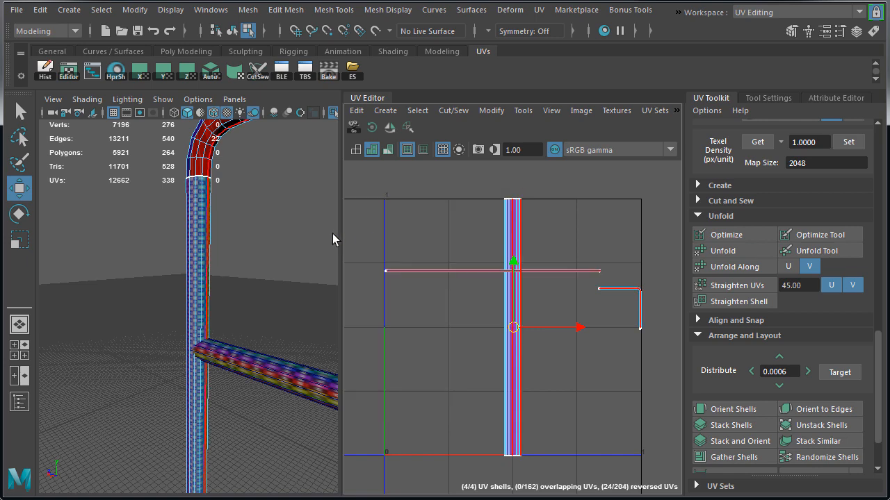
Unfold the long handrail shell, then straighten the shell and its UVs into a horizontal strip
alt+drag(246, 236, 221, 303)
right_drag(397, 224, 454, 225)
click(482, 269)
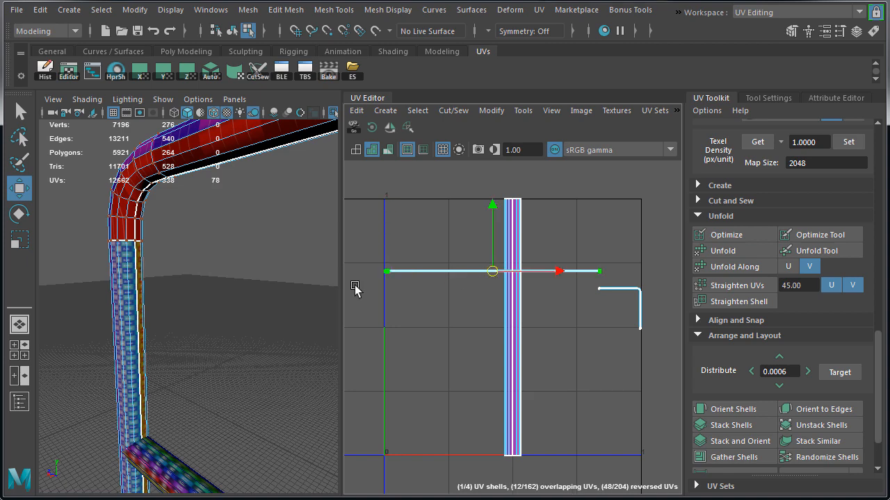
click(739, 250)
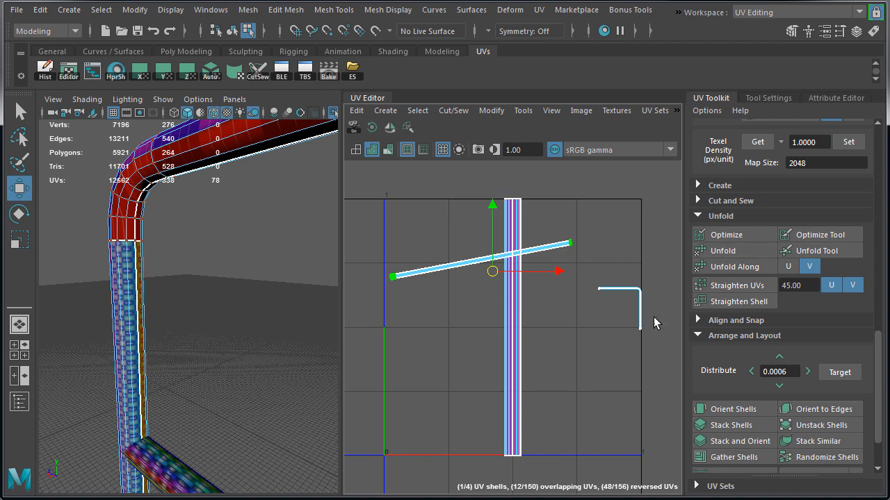
click(739, 301)
scroll(494, 315, up, 1)
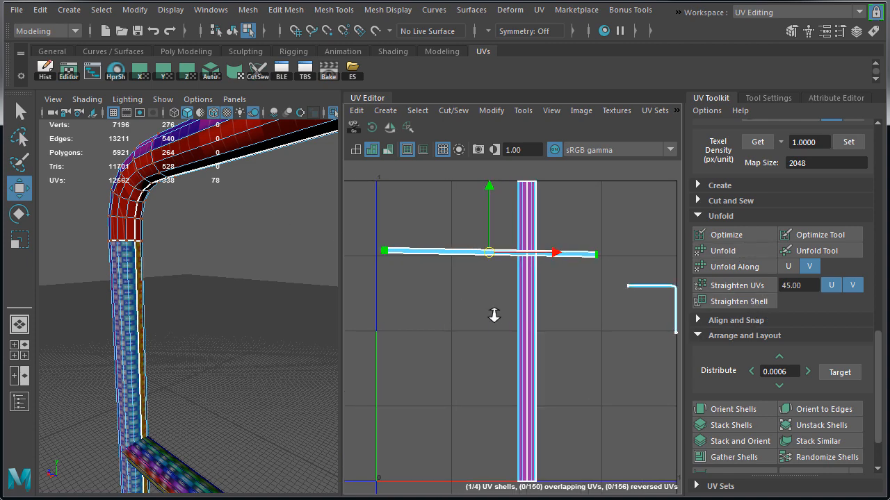
scroll(494, 316, up, 1)
alt+middle_drag(497, 317, 494, 354)
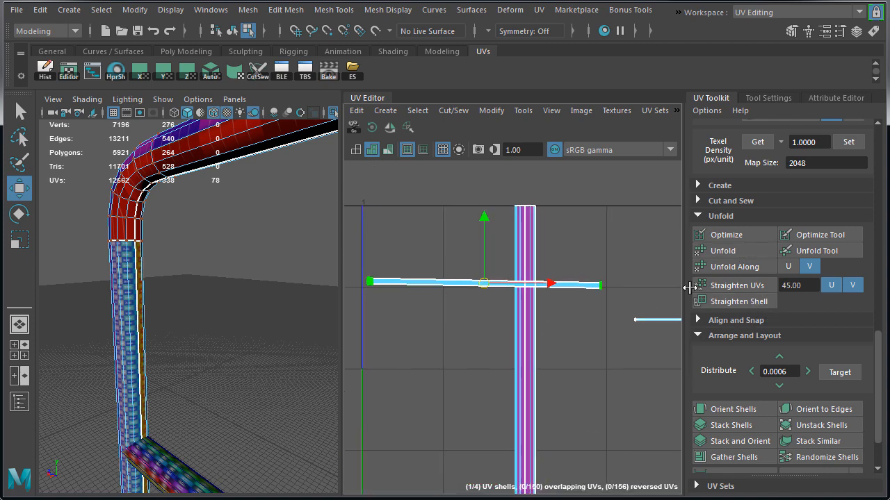
click(737, 286)
Rotate the straightened handrail shell 180 degrees and move it just above the 0–1 UV tile
alt+drag(295, 289, 175, 334)
drag(486, 285, 487, 287)
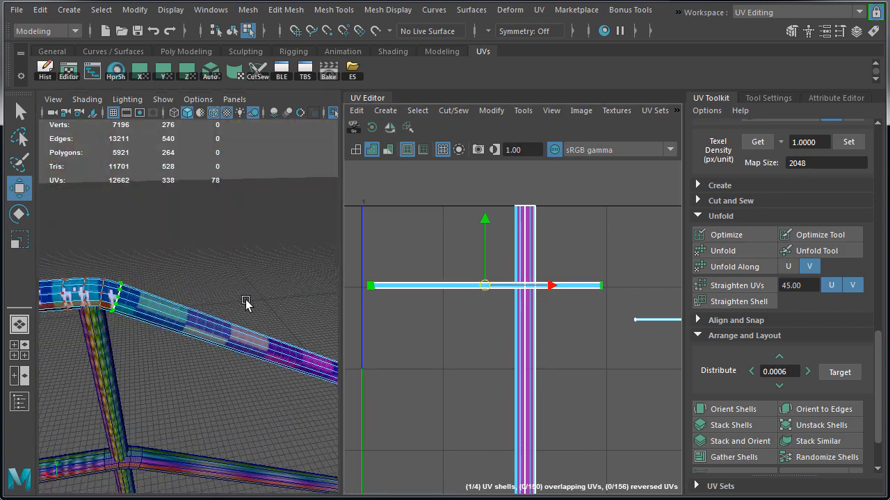
alt+drag(245, 301, 166, 297)
click(375, 129)
click(376, 129)
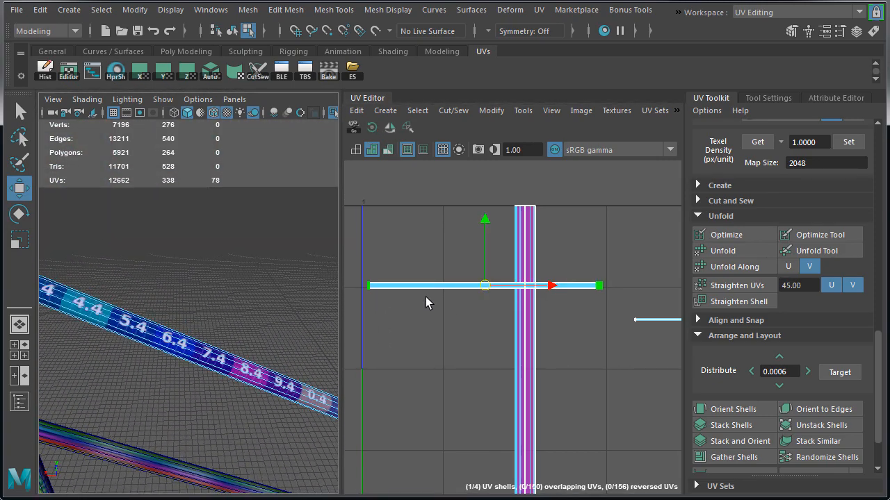
drag(484, 286, 526, 189)
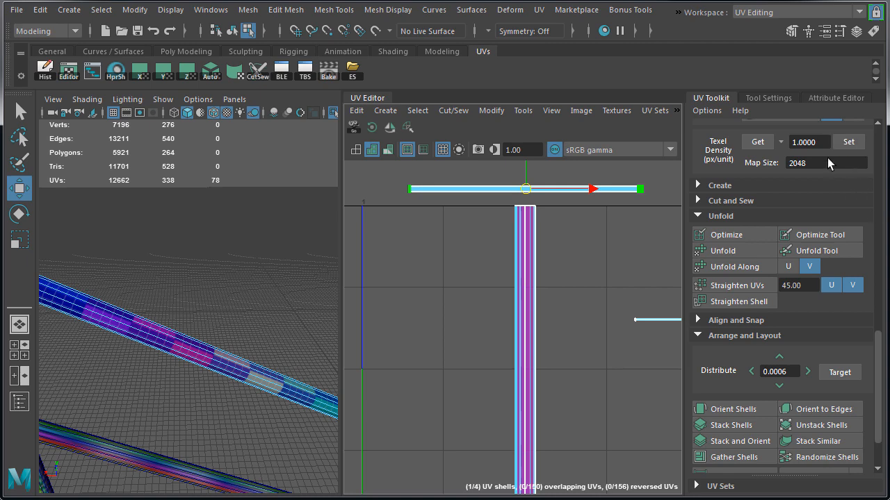
Set the long handrail shell's texel density to 1.0 at map size 2048 and move it outside the 0–1 UV tile
click(847, 143)
scroll(622, 324, down, 5)
drag(574, 260, 675, 268)
alt+middle_drag(603, 291, 491, 297)
alt+right_drag(491, 298, 526, 301)
Unfold the handrail's L-shaped corner shell, then straighten the shell and its UVs into a horizontal strip
double_click(535, 328)
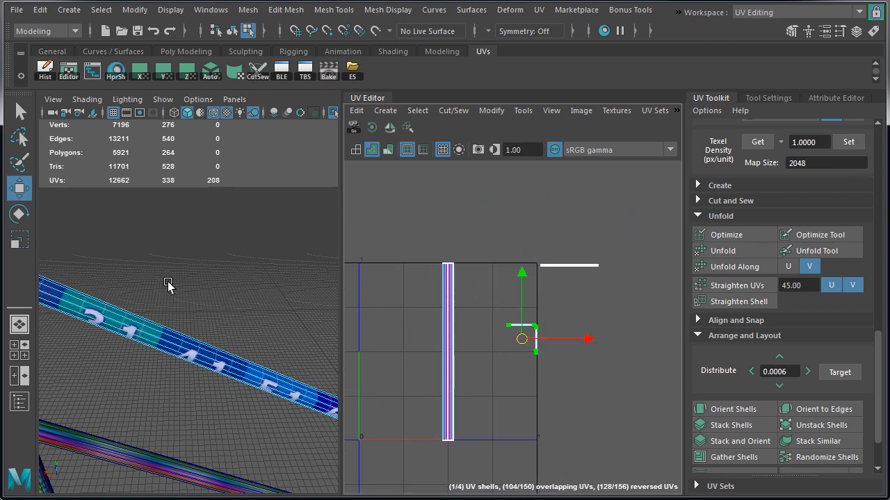
key(f)
alt+drag(127, 295, 217, 274)
scroll(163, 307, up, 5)
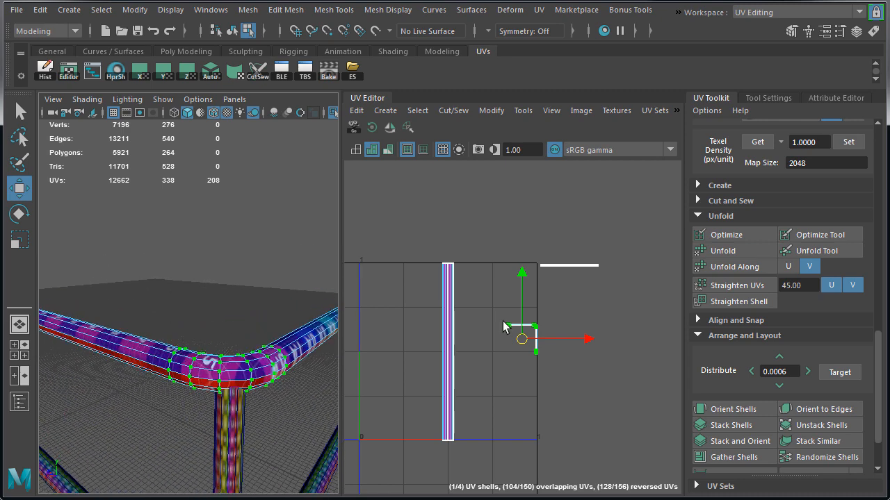
click(726, 251)
alt+drag(276, 345, 176, 350)
alt+right_drag(514, 345, 611, 369)
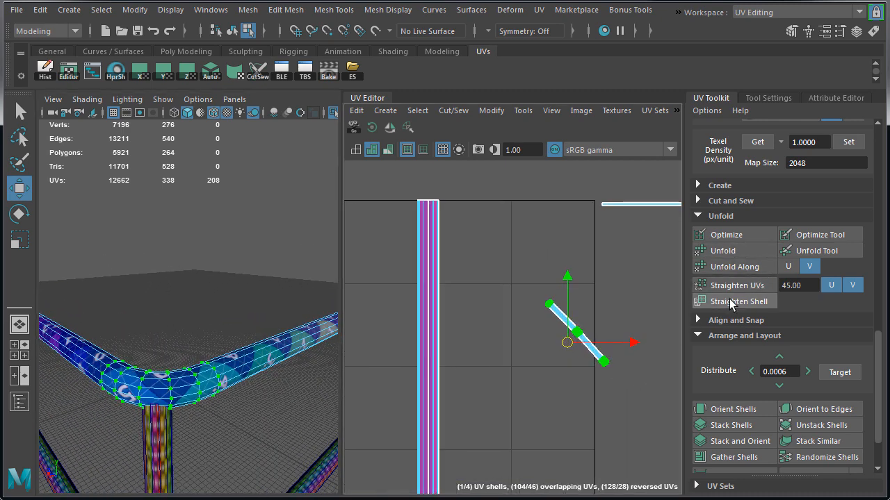
click(726, 303)
click(735, 286)
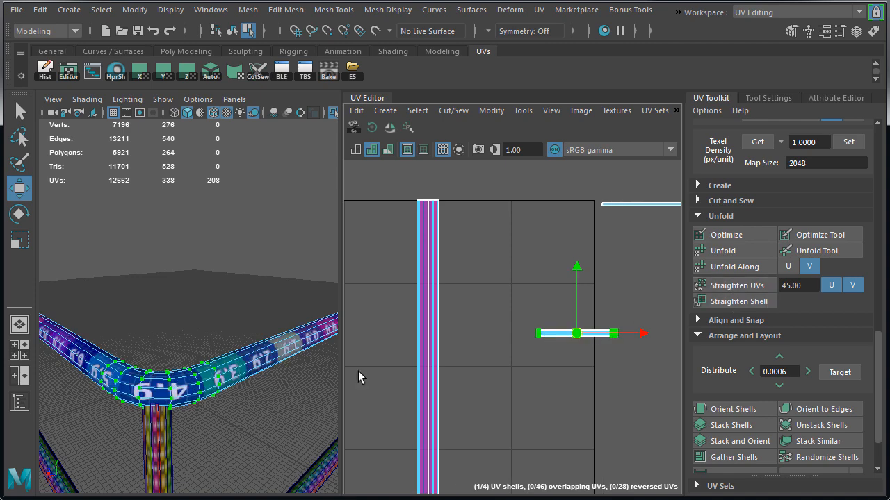
Rotate the corner strip 180 degrees, set its texel density to 1.0 and move it just below the long handrail strip
alt+drag(226, 393, 182, 379)
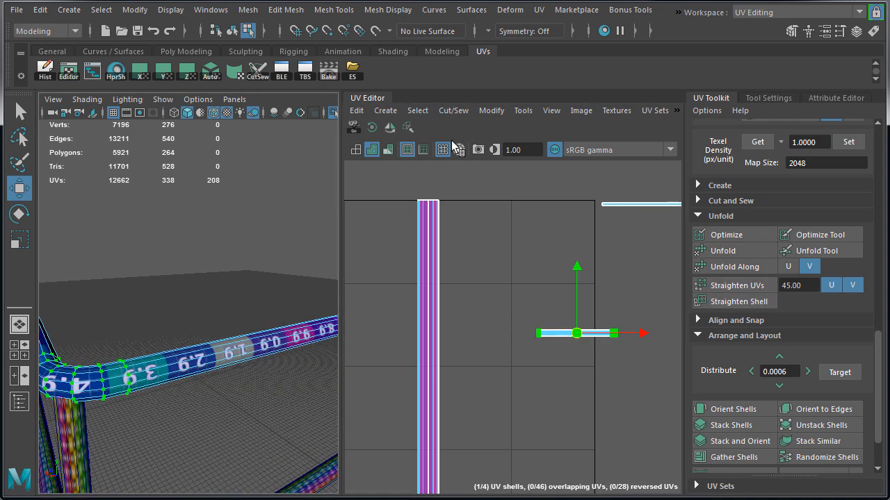
click(372, 127)
click(372, 128)
alt+drag(108, 308, 220, 303)
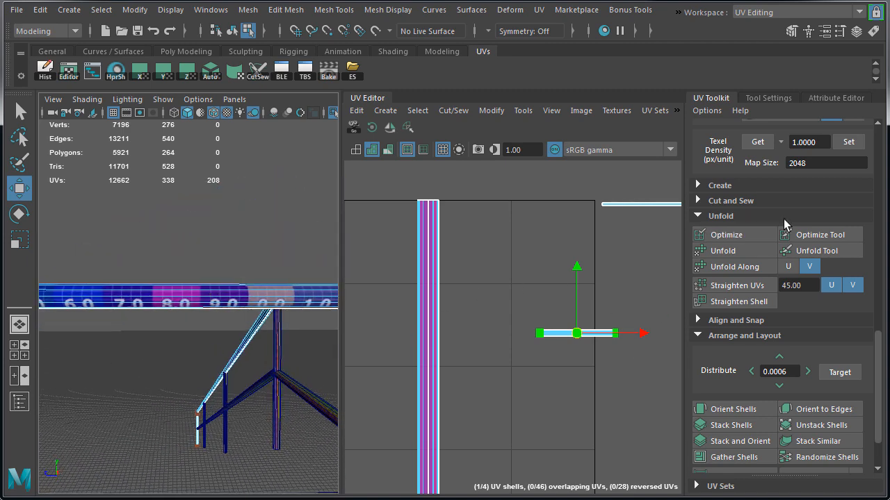
click(848, 142)
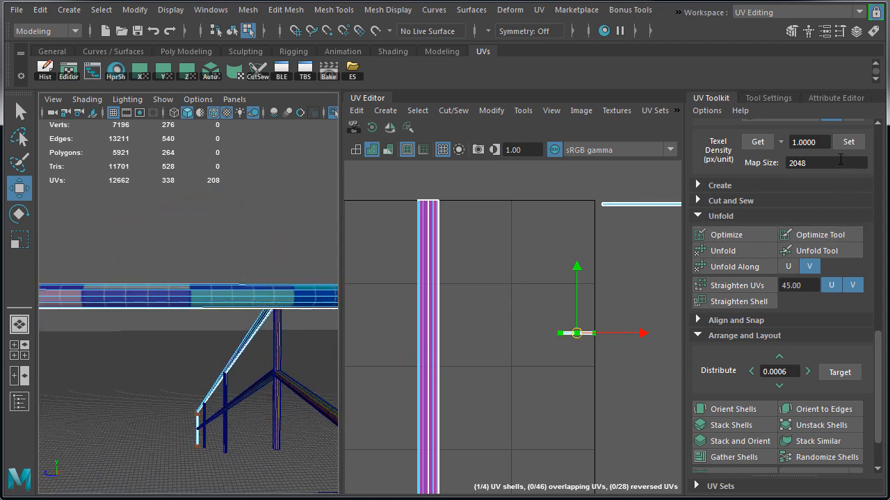
drag(577, 334, 619, 213)
Unfold and straighten the first end post's UV shell, match its texel density to 1.0 and move it beneath the handrail strips
key(f)
alt+drag(188, 314, 94, 325)
double_click(435, 274)
key(f)
alt+right_drag(103, 319, 237, 330)
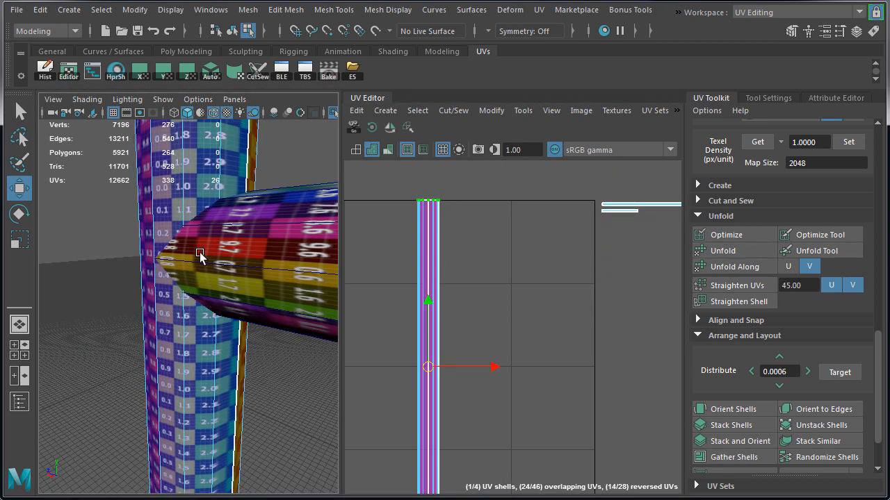
key(ctrl+u)
alt+middle_drag(197, 252, 194, 378)
alt+drag(194, 377, 145, 342)
click(746, 304)
scroll(535, 312, down, 1)
drag(439, 360, 592, 242)
key(ctrl+t)
Unfold and straighten the other end post's shell, set its texel density and move it beside the first end-post shell
key(f)
click(446, 278)
double_click(453, 218)
key(f)
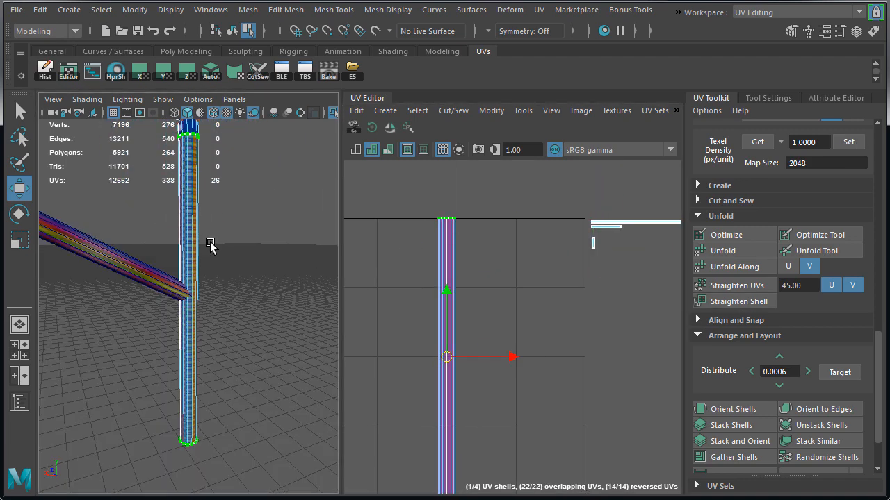
click(734, 253)
click(748, 305)
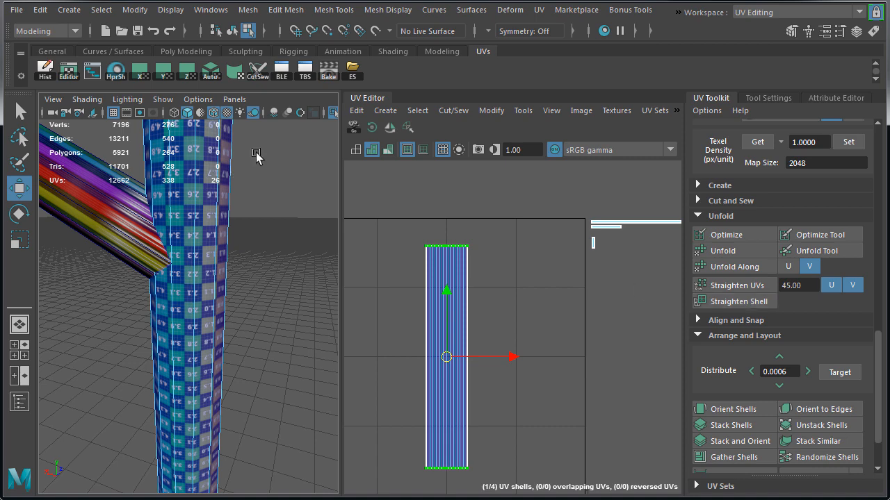
mouse_move(258, 158)
alt+mouse_down()
mouse_move(179, 208)
mouse_move(254, 163)
alt+mouse_up()
key(ctrl+t)
drag(447, 357, 600, 245)
Stack the two end-post shells and align the stack beneath the start of the horizontal handrail strips
drag(619, 258, 582, 239)
key(f)
drag(512, 328, 508, 332)
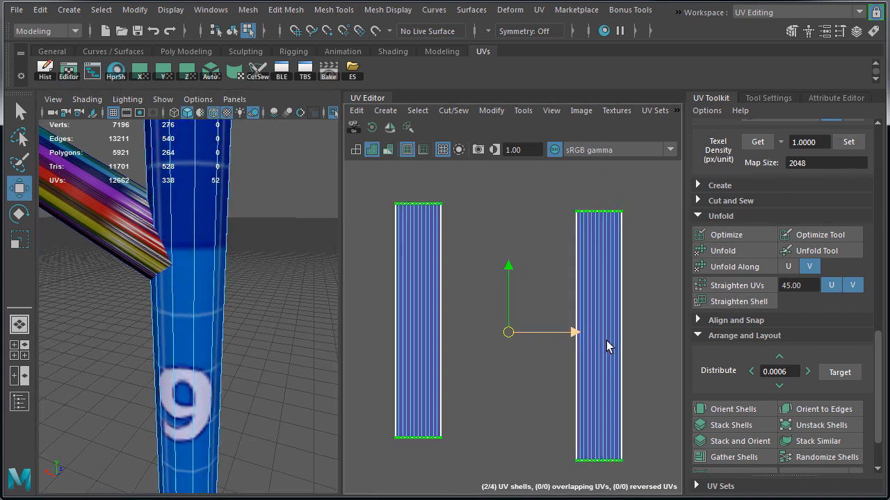
click(753, 432)
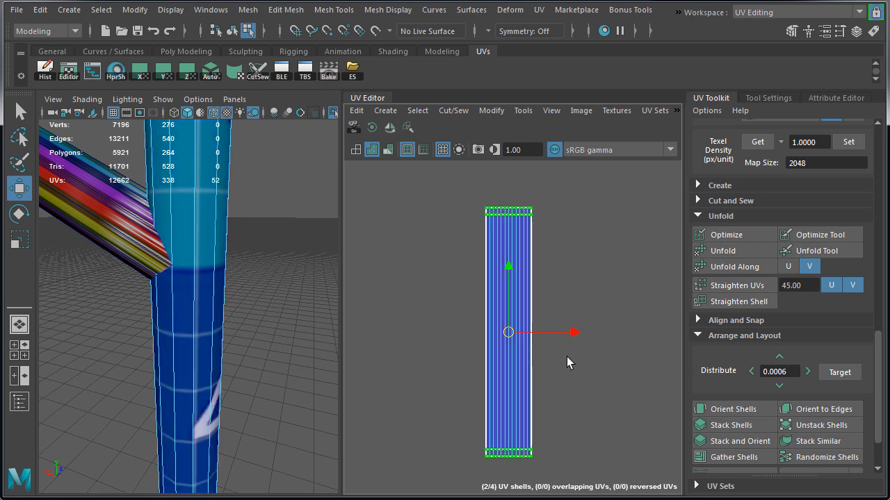
alt+right_drag(591, 367, 409, 369)
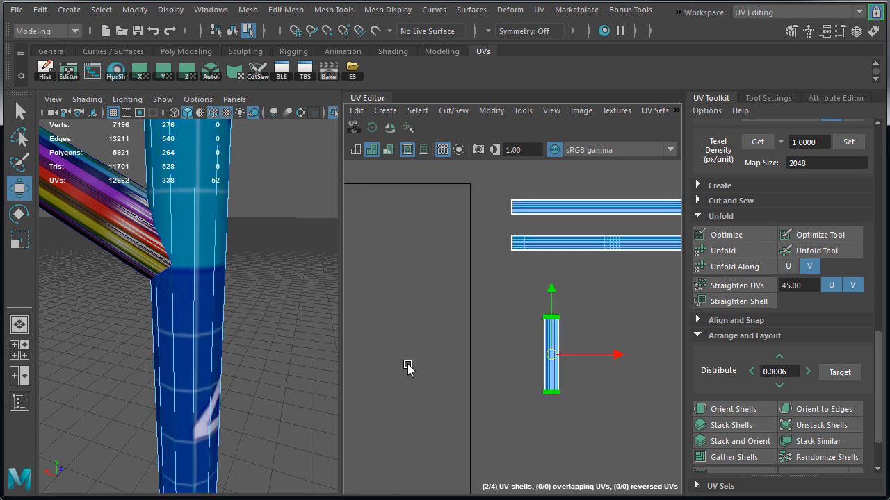
drag(551, 356, 520, 299)
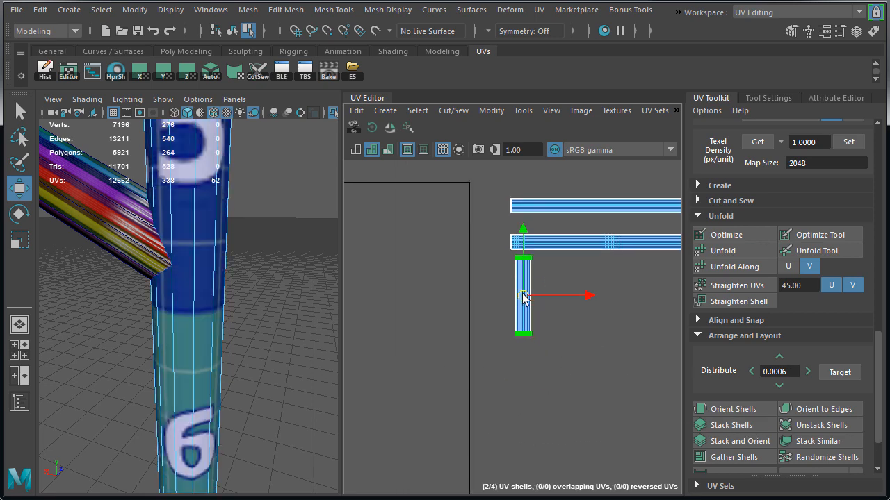
Select all faces of the lower rail and apply a Y-axis planar UV projection
alt+right_drag(173, 296, 20, 290)
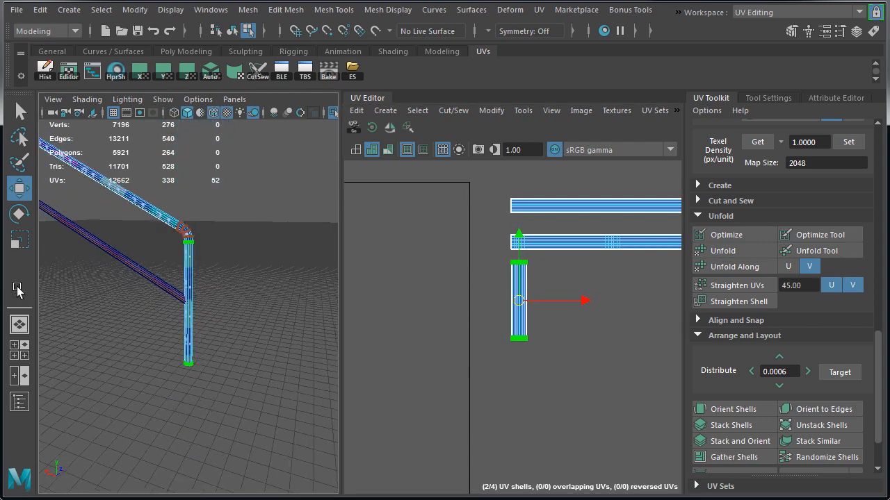
alt+middle_drag(105, 285, 191, 271)
alt+right_drag(191, 272, 64, 246)
alt+drag(64, 246, 208, 236)
right_drag(206, 231, 233, 218)
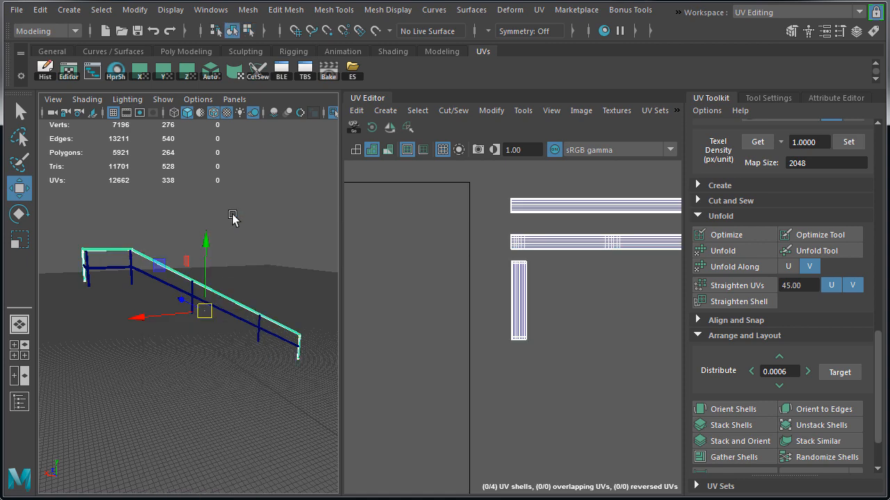
click(119, 269)
alt+drag(119, 269, 147, 310)
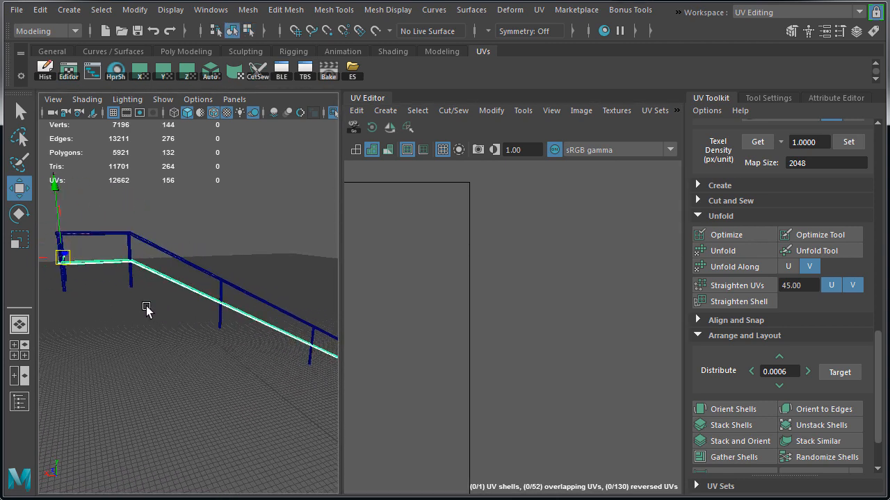
right_drag(148, 141, 152, 184)
double_click(169, 280)
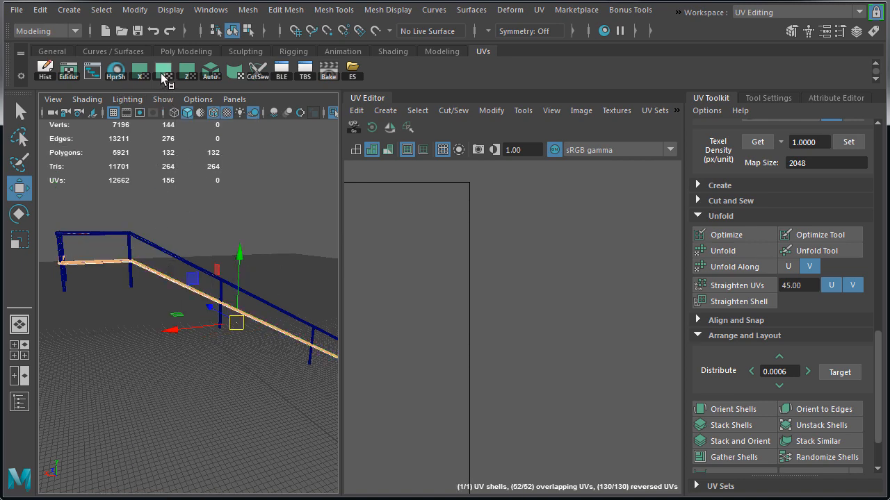
click(162, 73)
Select the edge ring around the lower rail at the bend above the slope and cut the UVs along it
alt+middle_drag(206, 280, 245, 310)
scroll(170, 294, up, 5)
alt+drag(170, 297, 241, 294)
alt+drag(227, 182, 174, 263)
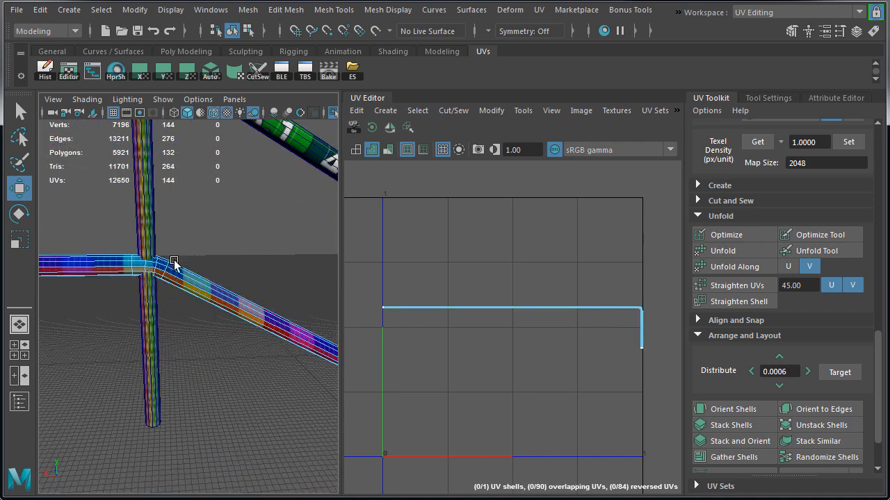
shift+right_drag(495, 257, 449, 276)
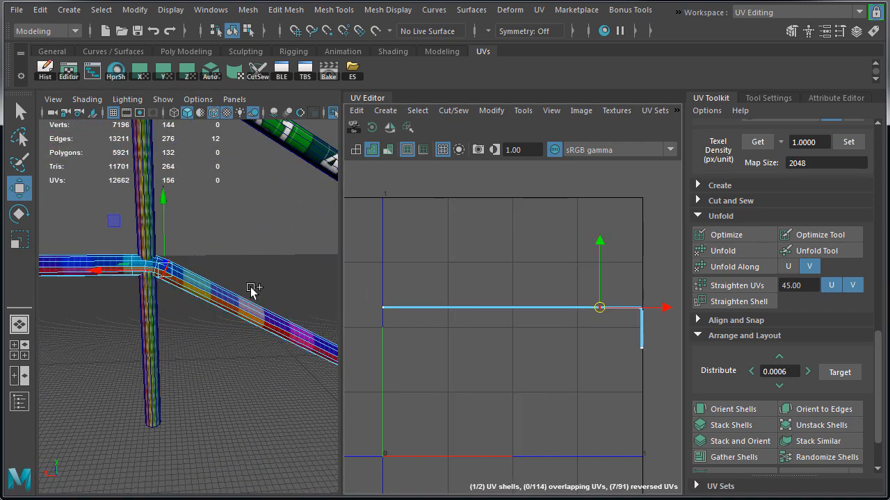
Select the lengthwise edge loop along the lower rail's inner side and cut the UVs along it
scroll(232, 282, down, 5)
alt+drag(219, 281, 250, 220)
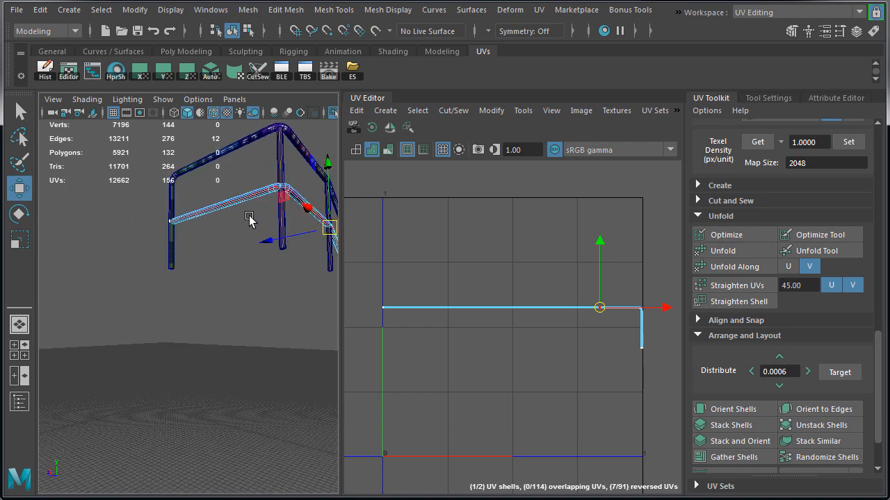
alt+middle_drag(250, 220, 158, 260)
alt+right_drag(158, 260, 215, 258)
alt+middle_drag(215, 258, 139, 246)
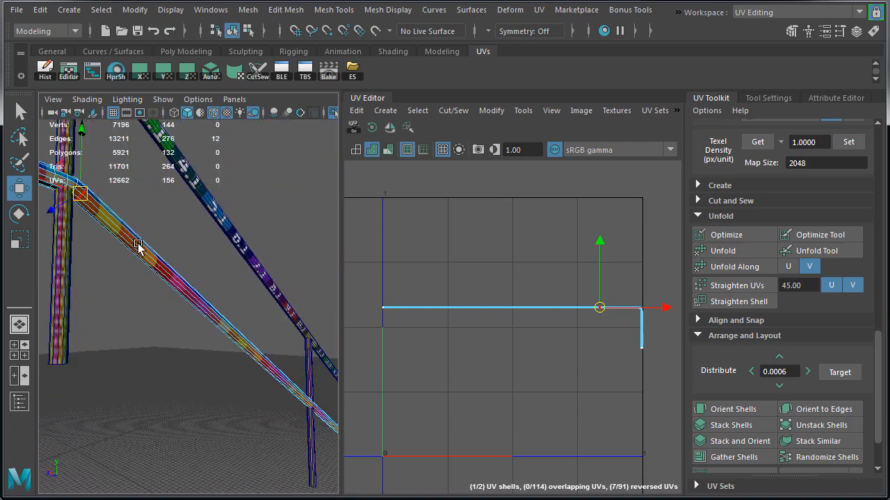
alt+right_drag(139, 246, 159, 248)
alt+middle_drag(160, 249, 190, 257)
alt+drag(191, 260, 194, 240)
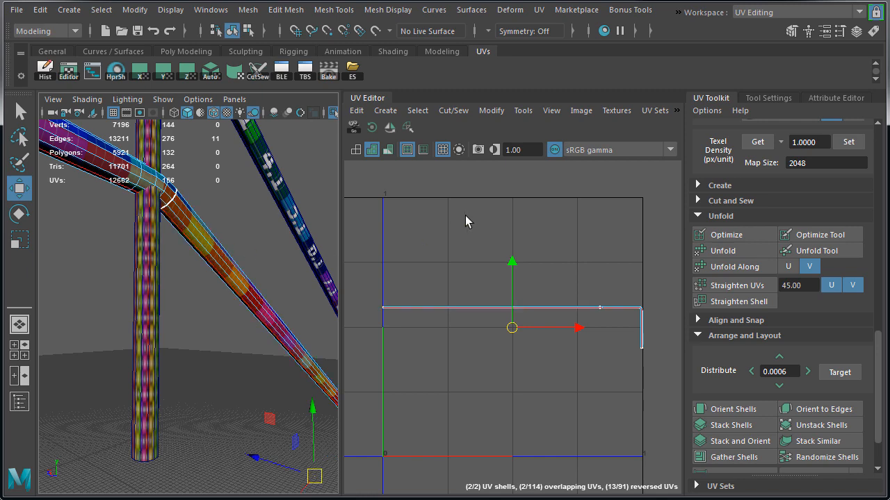
shift+right_drag(465, 216, 460, 243)
Separate the lower rail's shells, then unfold the long sloped one, rotate it 180 degrees and straighten it horizontally
double_click(640, 309)
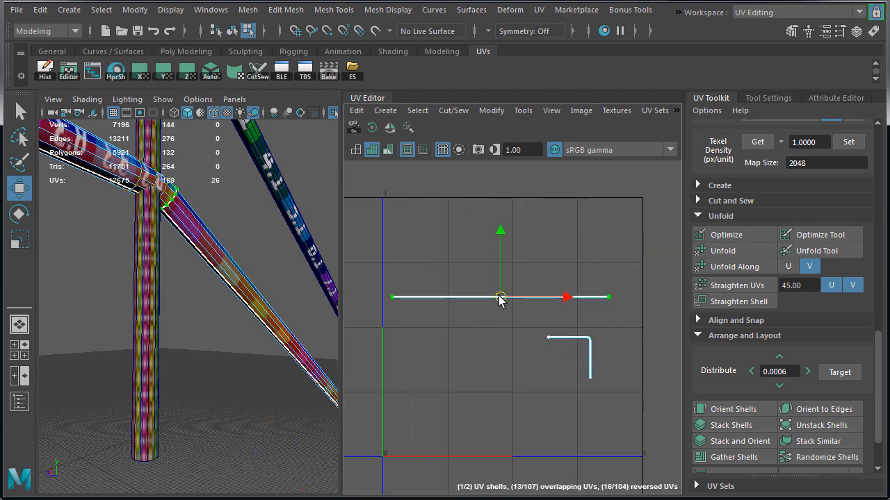
key(f)
alt+drag(237, 256, 193, 308)
scroll(192, 308, up, 5)
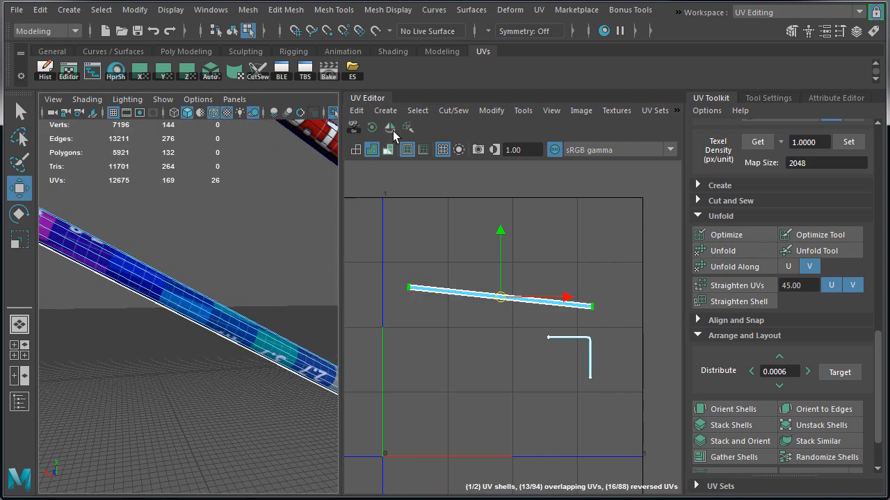
click(372, 130)
click(372, 130)
click(740, 301)
click(738, 288)
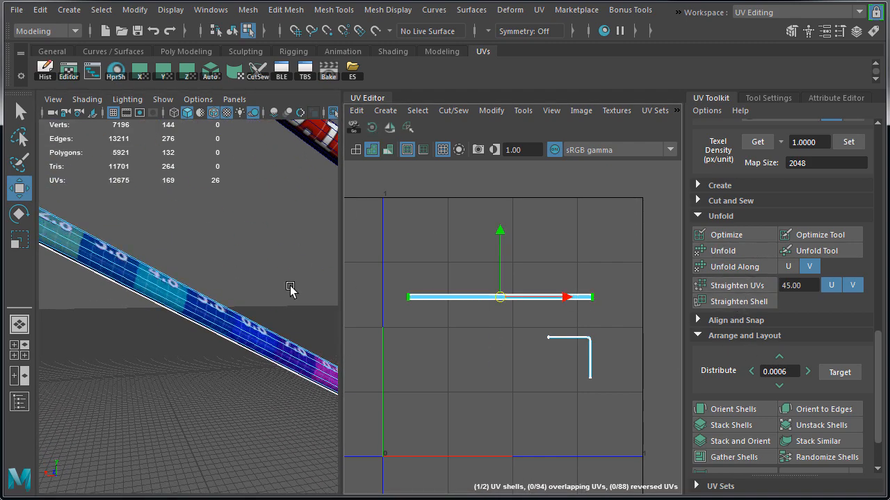
Set the long lower-rail strip's texel density to 1.0 at map size 2048 and move it outside the UV tile
alt+drag(289, 286, 180, 302)
drag(500, 298, 539, 266)
scroll(580, 268, down, 1)
scroll(583, 273, down, 1)
click(849, 142)
alt+middle_drag(567, 268, 518, 275)
drag(491, 273, 632, 266)
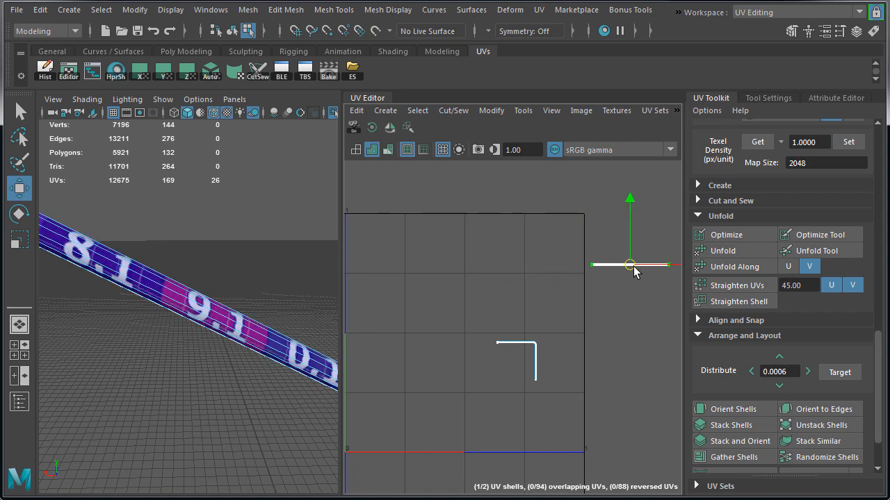
Unfold and straighten the lower rail's L-shaped shell, rotate it, set its texel density and place it below the long strip
double_click(535, 353)
key(f)
alt+drag(280, 262, 340, 265)
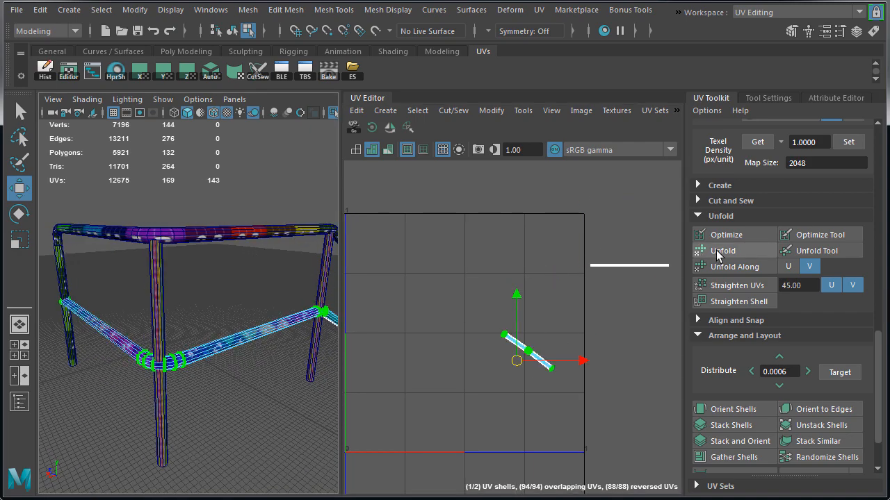
click(739, 287)
scroll(237, 318, up, 6)
alt+drag(221, 265, 164, 290)
click(373, 128)
click(849, 142)
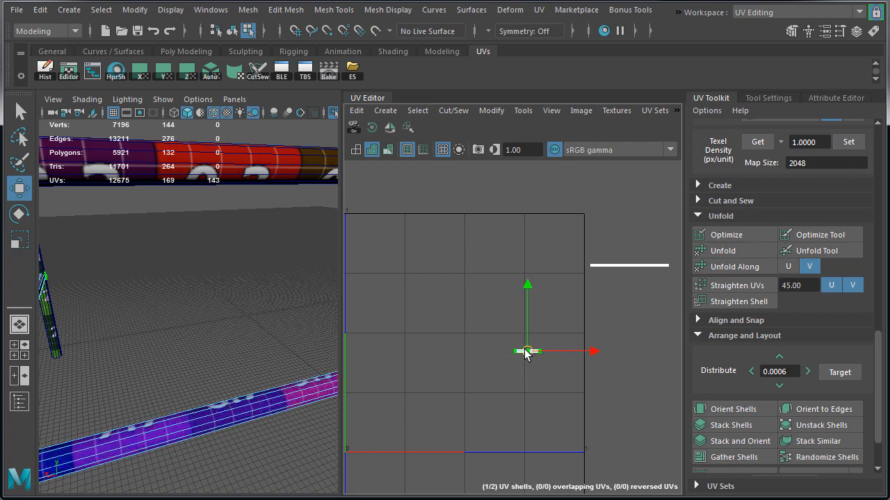
drag(527, 352, 604, 276)
Select the faces of the corner post on the landing and apply an X-axis planar UV projection
scroll(125, 299, down, 5)
alt+drag(123, 299, 134, 310)
right_drag(134, 311, 200, 286)
alt+drag(200, 287, 126, 310)
right_drag(91, 283, 136, 287)
click(91, 283)
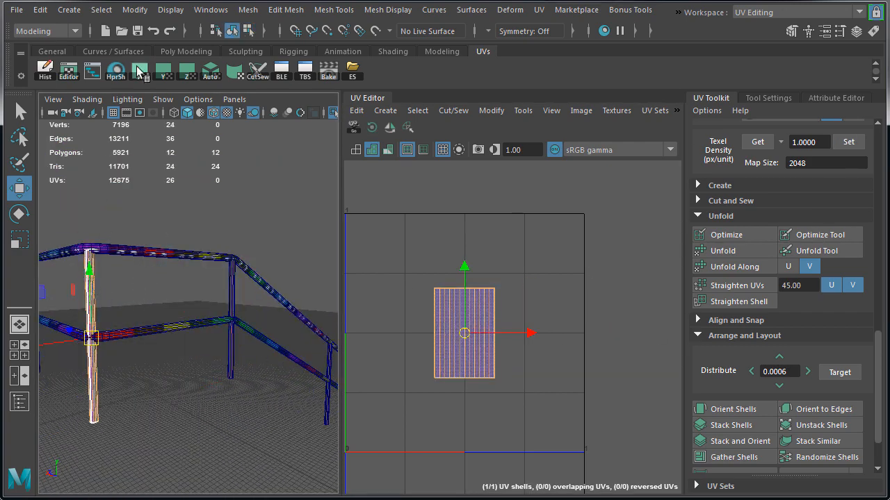
click(139, 70)
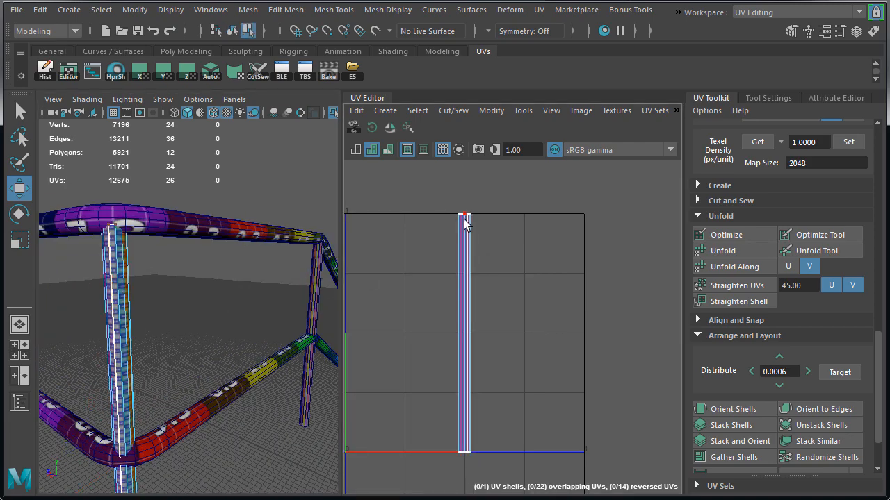
Unfold and straighten the corner post's UV shell, then set its texel density to 1.0
click(464, 219)
click(738, 251)
click(758, 302)
click(848, 142)
Select the faces of the post where the railing starts to slope and apply an X-axis planar UV projection
alt+drag(217, 304, 160, 278)
right_drag(159, 255, 221, 255)
click(153, 263)
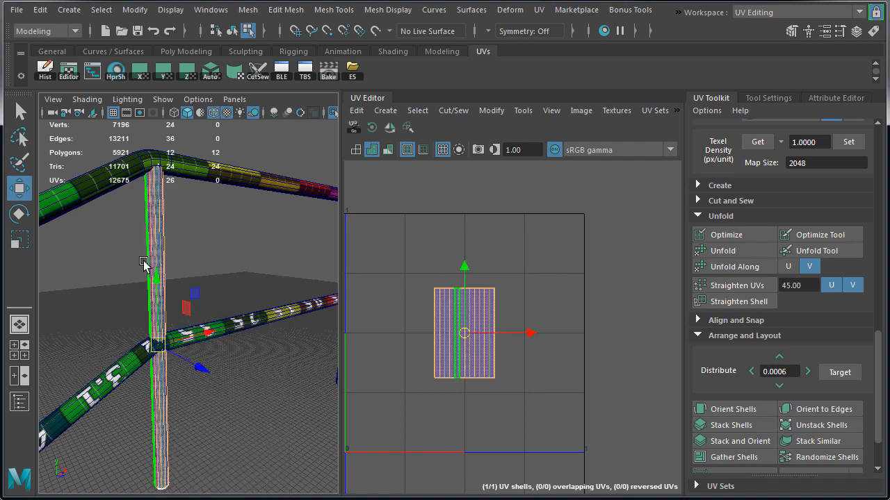
click(140, 71)
Select a lengthwise edge on the post at the slope's start and cut the UVs along it
alt+drag(243, 198, 187, 243)
click(104, 225)
double_click(198, 248)
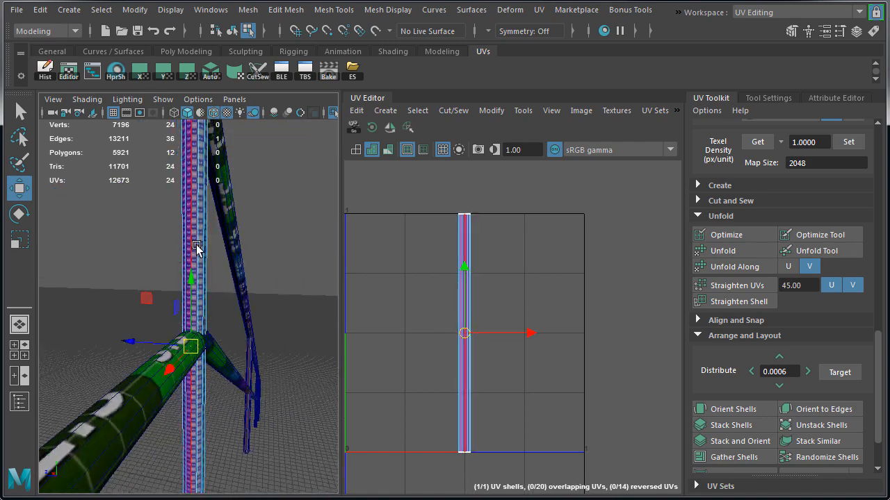
shift+right_drag(534, 210, 483, 215)
Unfold and straighten this post's UV shell, set its texel density to 1.0 and move it outside the UV tile
right_drag(479, 221, 539, 221)
double_click(464, 217)
click(742, 251)
click(754, 302)
scroll(278, 222, up, 3)
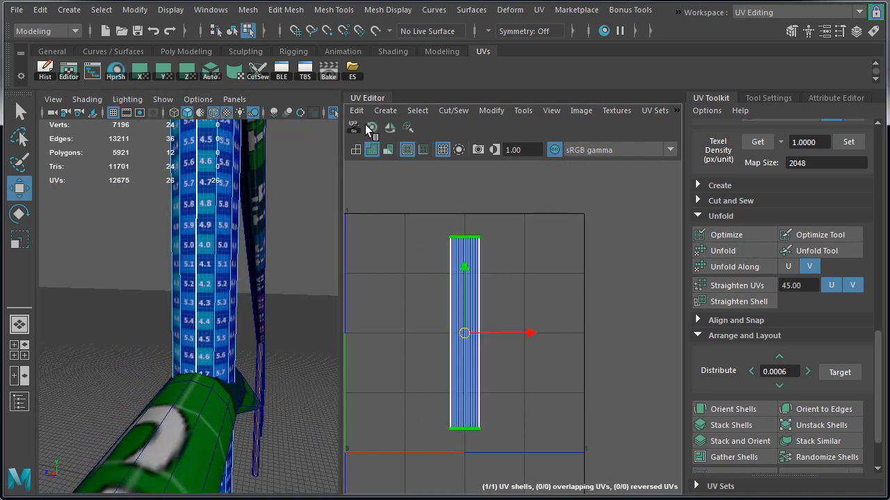
click(848, 142)
drag(464, 333, 629, 276)
Select the faces of the upper intermediate post on the sloping section and apply an X-axis planar UV projection
mouse_move(243, 295)
alt+mouse_down()
mouse_move(118, 321)
mouse_move(251, 299)
alt+mouse_up()
scroll(188, 296, up, 2)
click(81, 286)
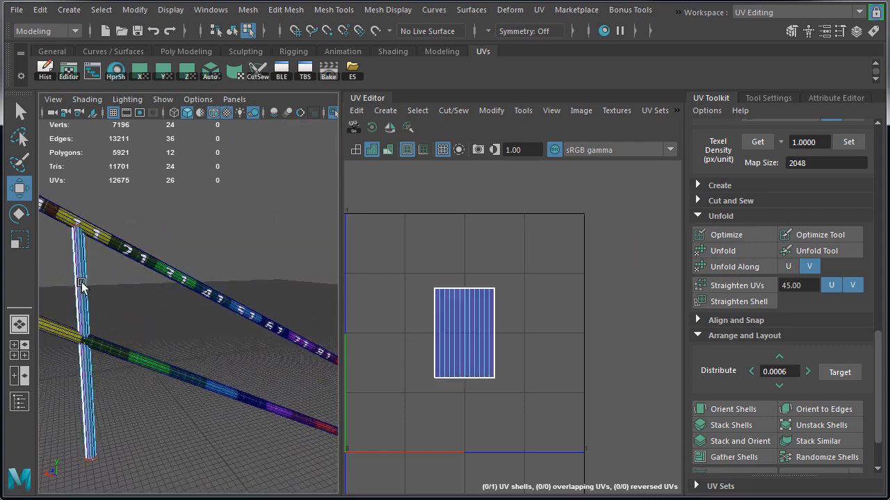
right_drag(83, 284, 83, 309)
double_click(85, 271)
click(139, 71)
Select a lengthwise edge on the upper intermediate post and cut the UVs along it
alt+drag(240, 296, 261, 268)
right_drag(255, 255, 254, 219)
double_click(148, 270)
shift+right_drag(564, 188, 515, 209)
Unfold the upper intermediate post's UV shell, set its texel density to 1.0 and move it outside the UV tile
right_drag(480, 219, 535, 219)
double_click(464, 226)
click(750, 250)
click(848, 142)
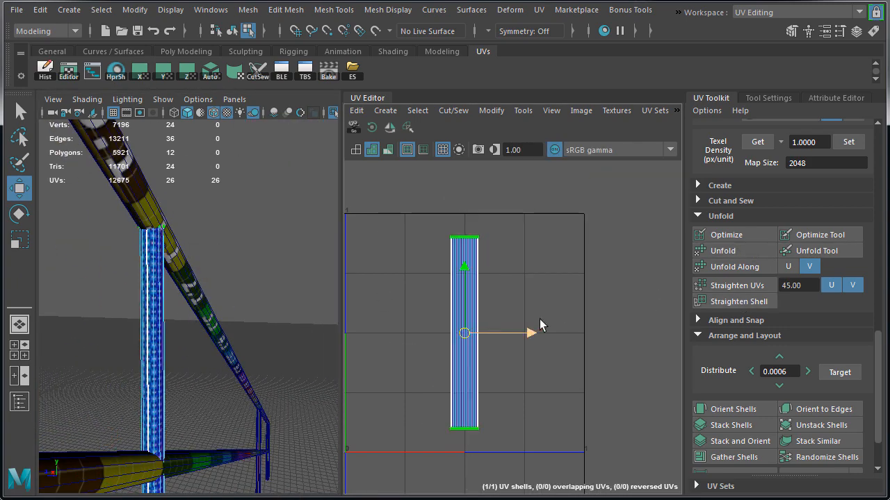
drag(465, 333, 607, 302)
Select the faces of the lower intermediate post on the slope and apply an X-axis planar UV projection
alt+drag(223, 308, 278, 292)
click(244, 255)
right_drag(244, 255, 244, 290)
double_click(237, 306)
key(f)
click(140, 71)
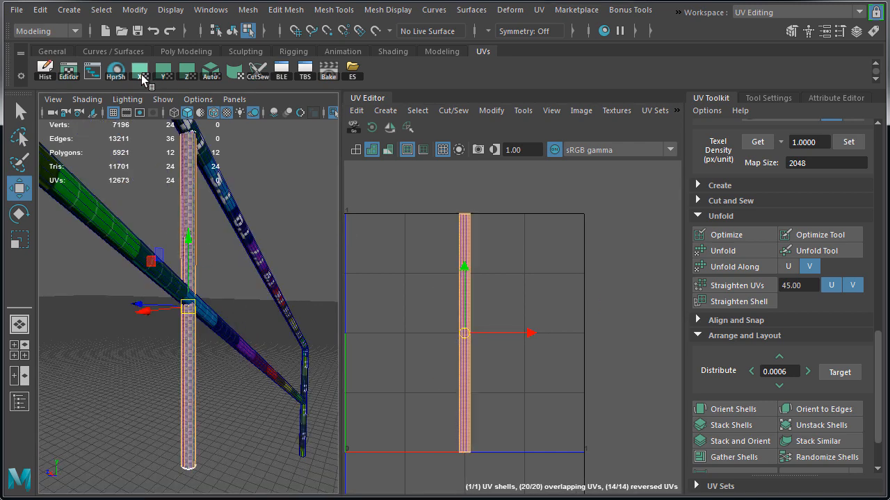
Cut the lower intermediate post's UVs along a lengthwise edge and select its whole UV shell
shift+right_drag(275, 178, 210, 197)
right_drag(463, 219, 518, 218)
double_click(464, 223)
scroll(276, 254, up, 10)
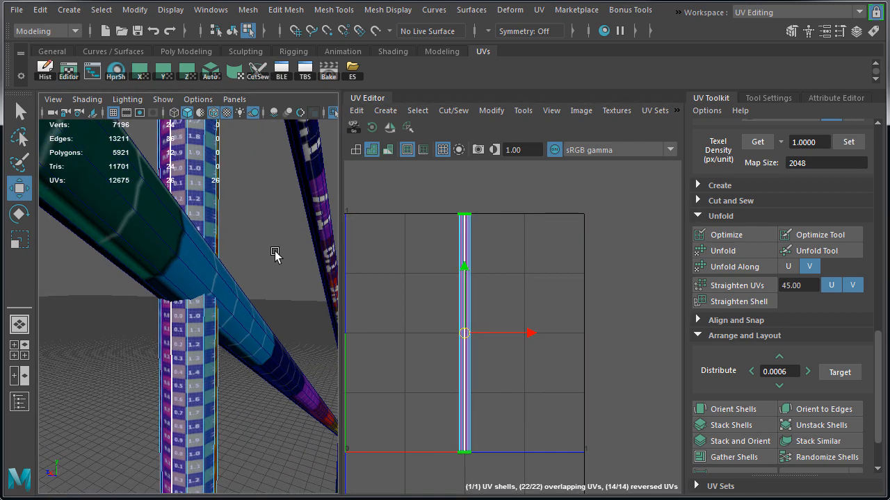
Unfold and straighten the lower intermediate post's UV shell, set its texel density to 1.0 and move it outside the UV tile
click(736, 250)
click(736, 302)
scroll(165, 245, down, 5)
click(848, 142)
drag(531, 333, 655, 332)
scroll(610, 289, down, 1)
scroll(219, 322, down, 8)
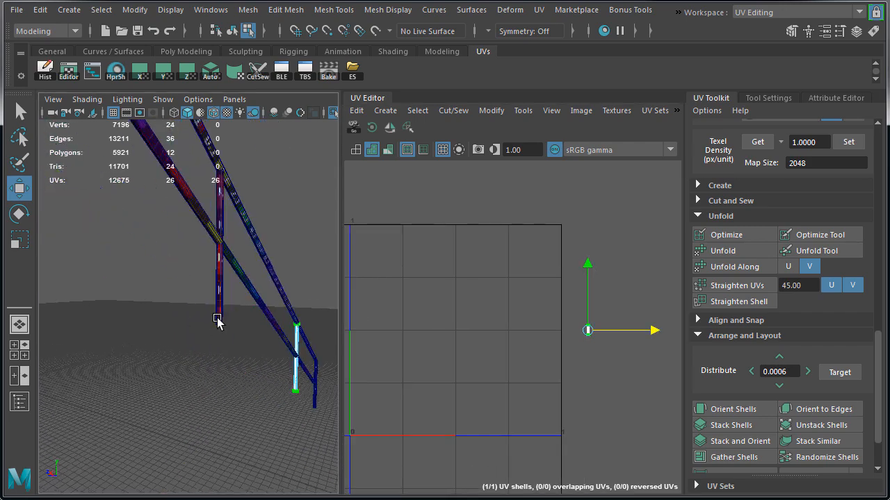
Select all the railing pieces together as objects and switch to UV selection for their shells
click(219, 322)
key(f)
alt+drag(313, 256, 209, 278)
scroll(209, 278, down, 10)
right_drag(233, 283, 271, 256)
scroll(233, 283, down, 6)
drag(115, 243, 310, 425)
alt+middle_drag(625, 298, 546, 322)
right_drag(546, 322, 563, 322)
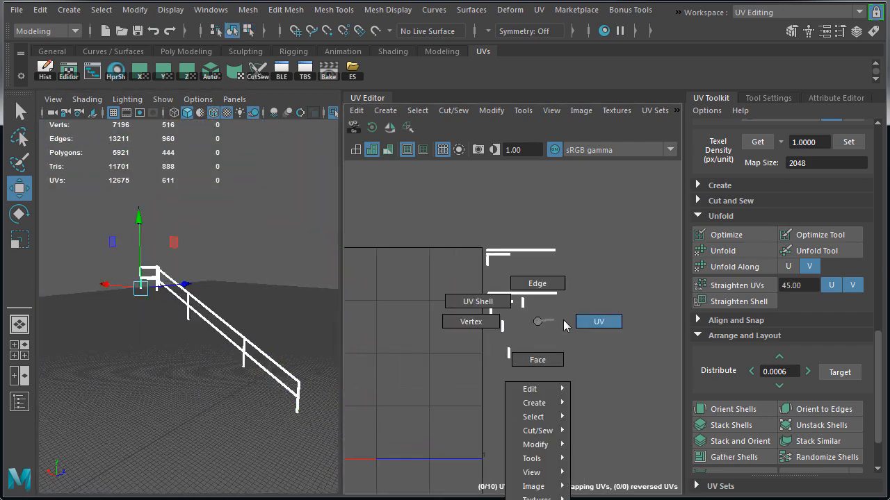
Move the scattered post UV shells up next to the first post shell, beneath the upper rail shells
key(f)
double_click(483, 440)
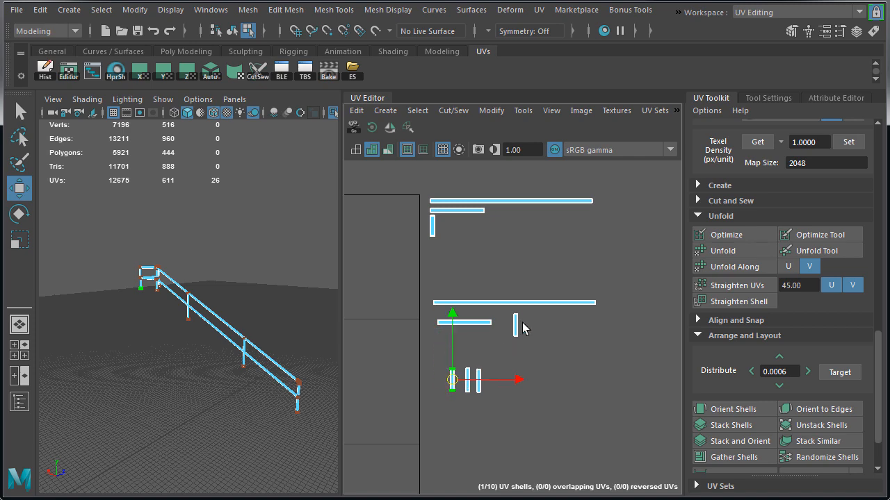
scroll(74, 272, up, 5)
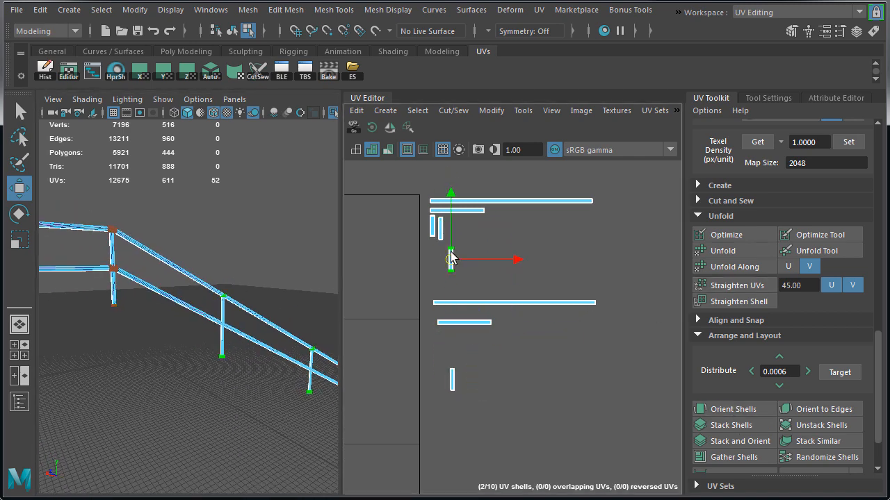
drag(458, 382, 458, 256)
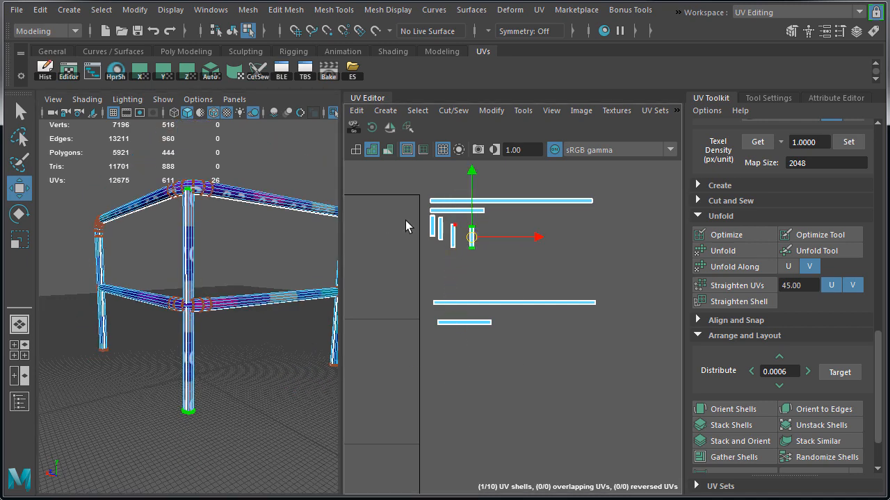
Stack the matching post UV shells in pairs beneath the shorter rail shell
scroll(408, 227, up, 4)
alt+middle_drag(487, 245, 427, 308)
scroll(427, 308, up, 1)
shift+click(408, 319)
key(f)
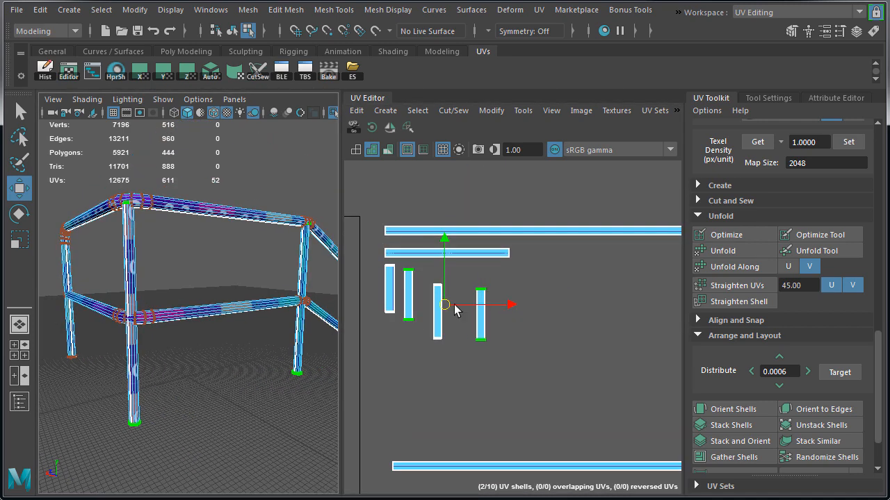
click(745, 431)
scroll(534, 428, down, 2)
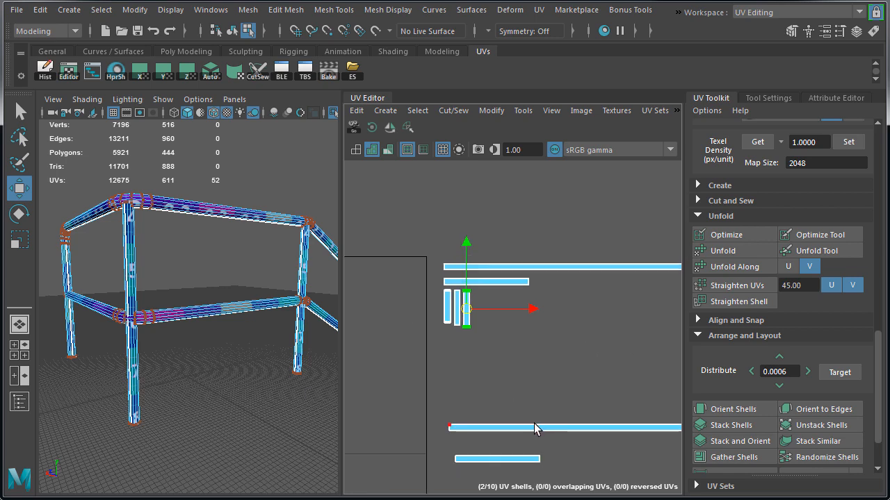
Select the two long UV shells of the sloping handrail and lower rail and stack them
drag(569, 252, 569, 245)
alt+middle_drag(592, 261, 532, 261)
shift+click(535, 266)
key(f)
alt+drag(239, 299, 202, 294)
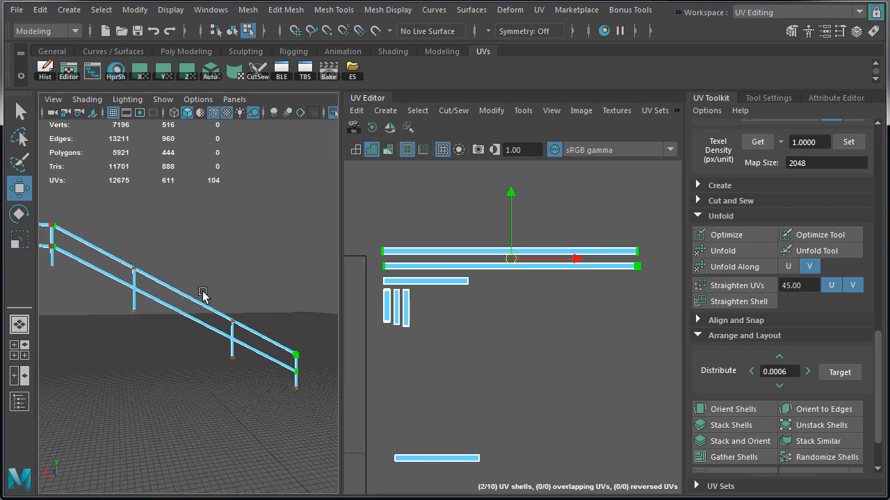
alt+middle_drag(202, 293, 223, 308)
click(738, 440)
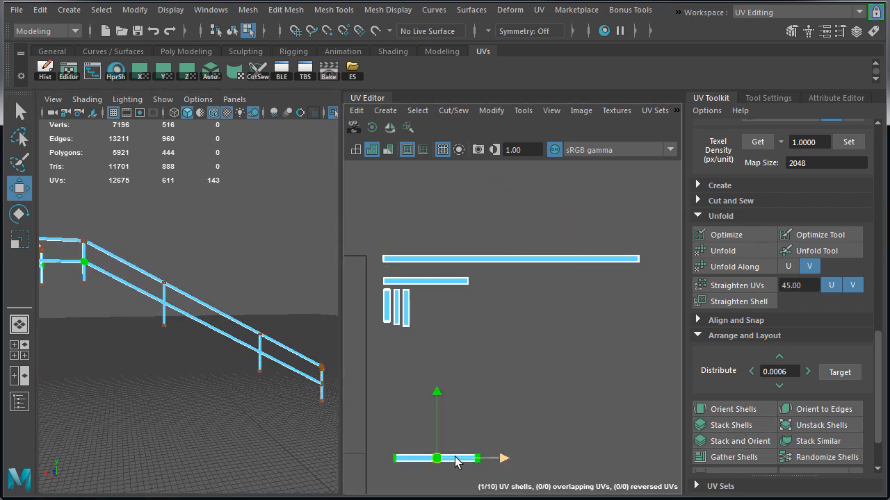
Move the lower short rail shell closer to the group and stack it with the other short rail shell
drag(456, 462, 459, 385)
shift+click(425, 281)
key(f)
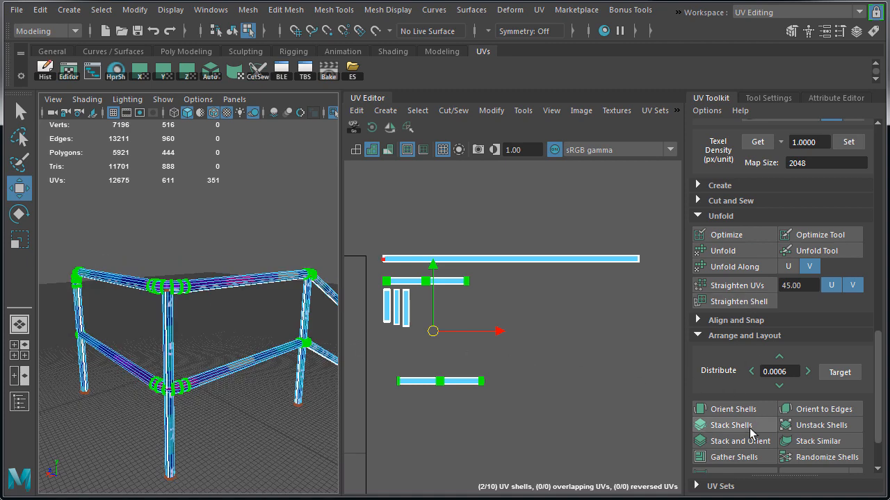
click(751, 432)
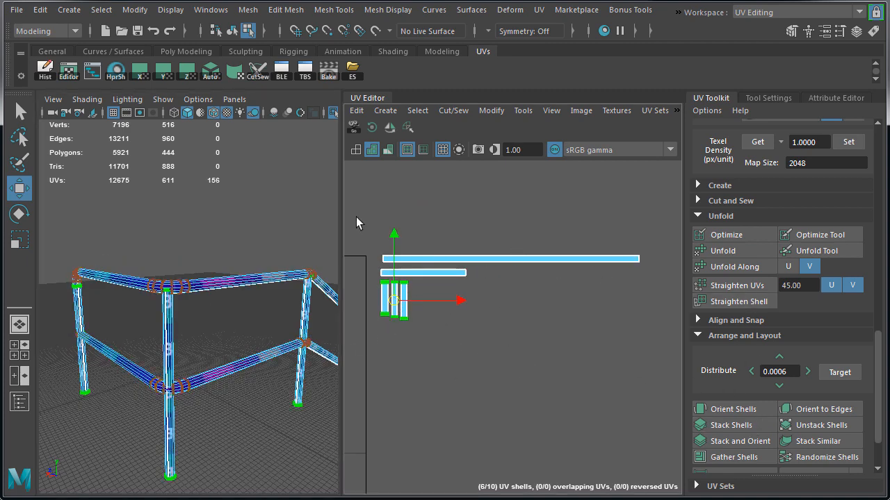
Select all the railing's UV shells, turn off the railing's isolation and select the entire building
drag(357, 217, 640, 353)
alt+right_drag(624, 364, 362, 348)
alt+right_drag(313, 317, 201, 301)
key(ctrl+1)
key(F8)
alt+right_drag(222, 250, 54, 278)
drag(81, 227, 296, 359)
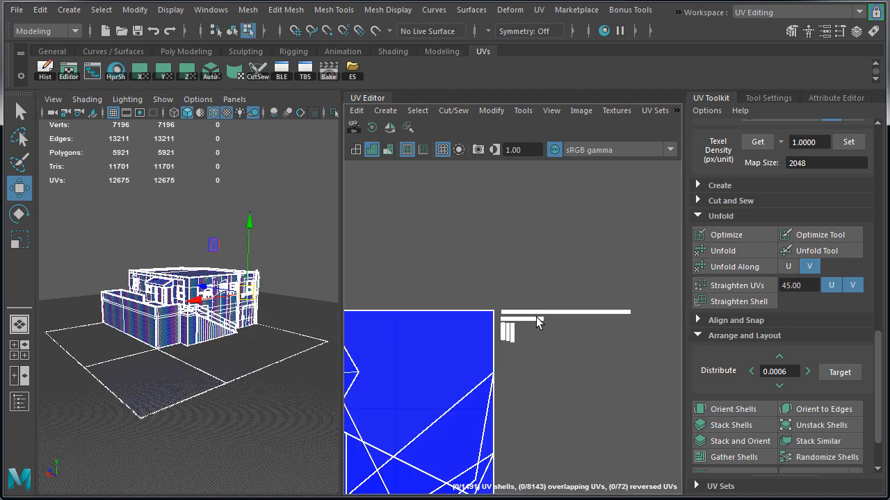
Move the railing's UV shells into the free space below the large wall shells, beside the other small building shells
right_drag(537, 318, 573, 325)
alt+right_drag(604, 413, 534, 370)
alt+middle_drag(534, 370, 561, 272)
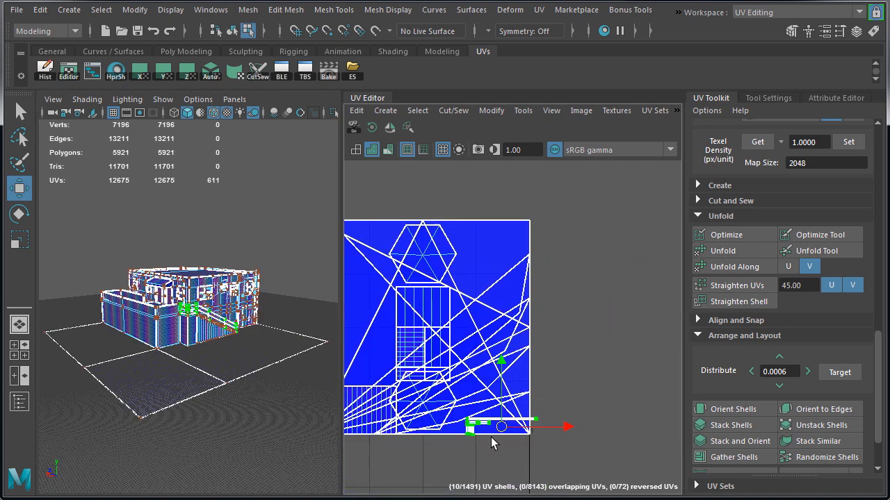
drag(491, 438, 484, 439)
alt+right_drag(485, 439, 463, 364)
alt+middle_drag(463, 364, 568, 194)
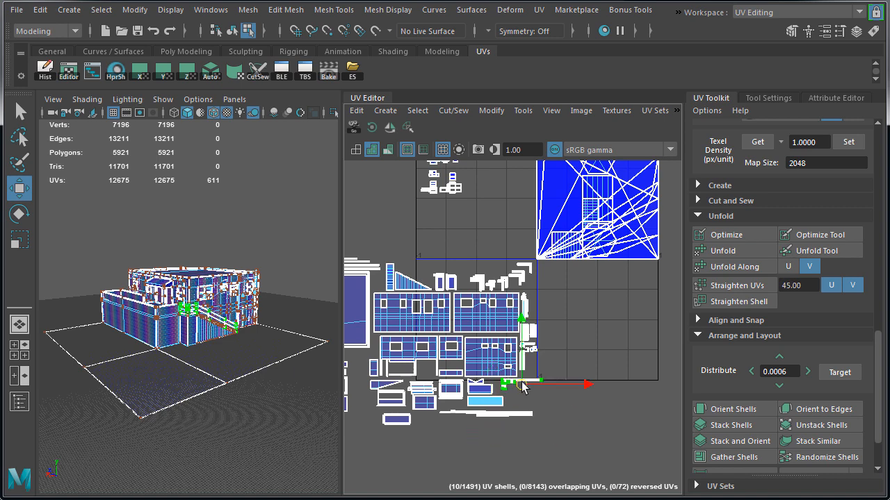
scroll(518, 389, up, 6)
alt+middle_drag(504, 372, 598, 337)
alt+right_drag(599, 338, 526, 382)
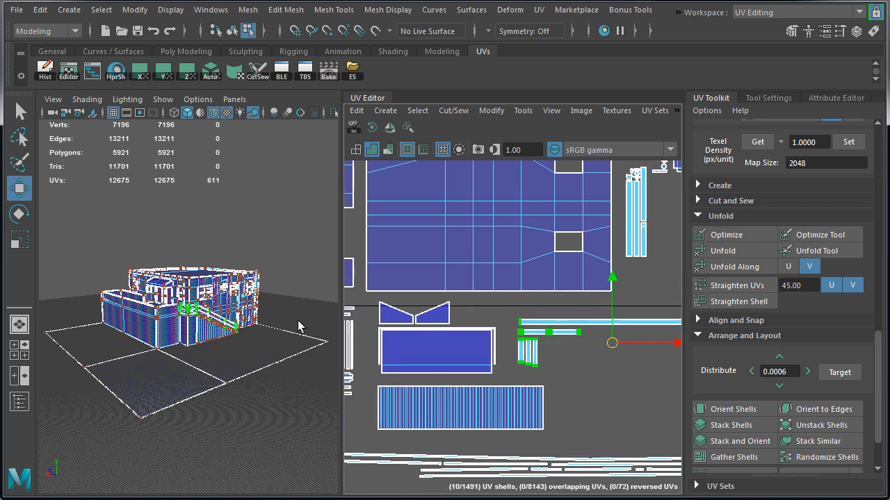
Return to object selection and select the staircase railing's rails and posts on the building
right_drag(237, 292, 283, 277)
alt+drag(269, 320, 157, 322)
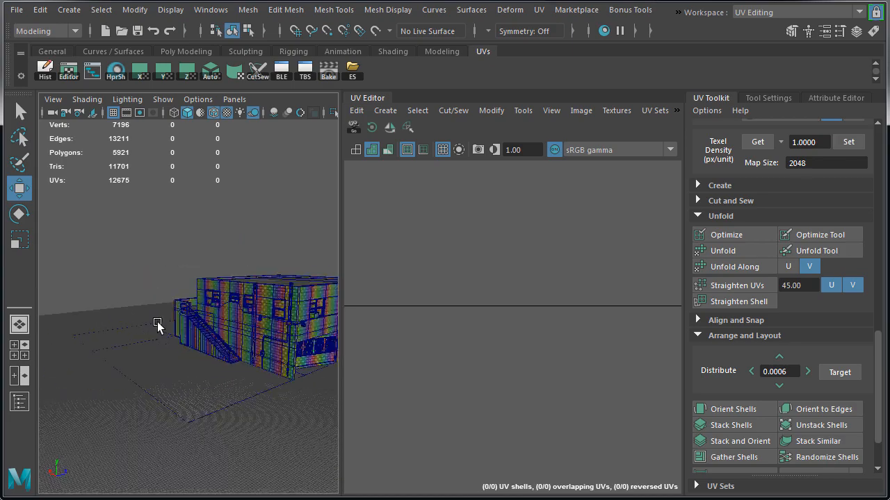
alt+middle_drag(273, 316, 204, 312)
scroll(200, 308, up, 5)
click(85, 326)
alt+drag(86, 331, 107, 276)
shift+click(108, 276)
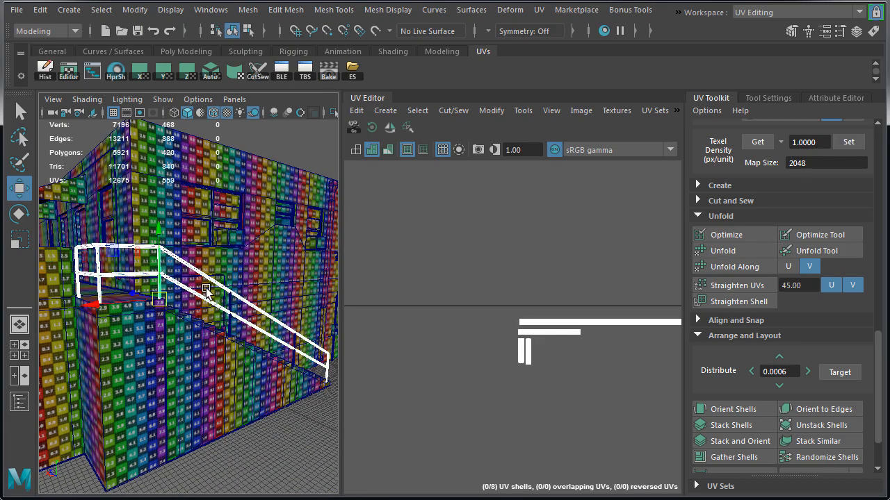